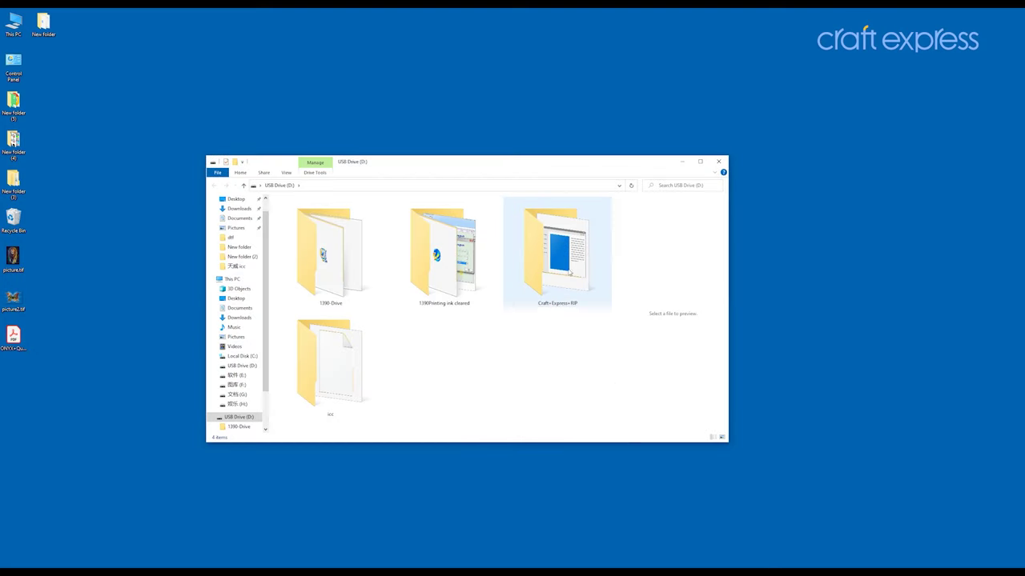
Run the Craft Express RIP installer from the USB drive as administrator
double_click(559, 258)
right_click(289, 210)
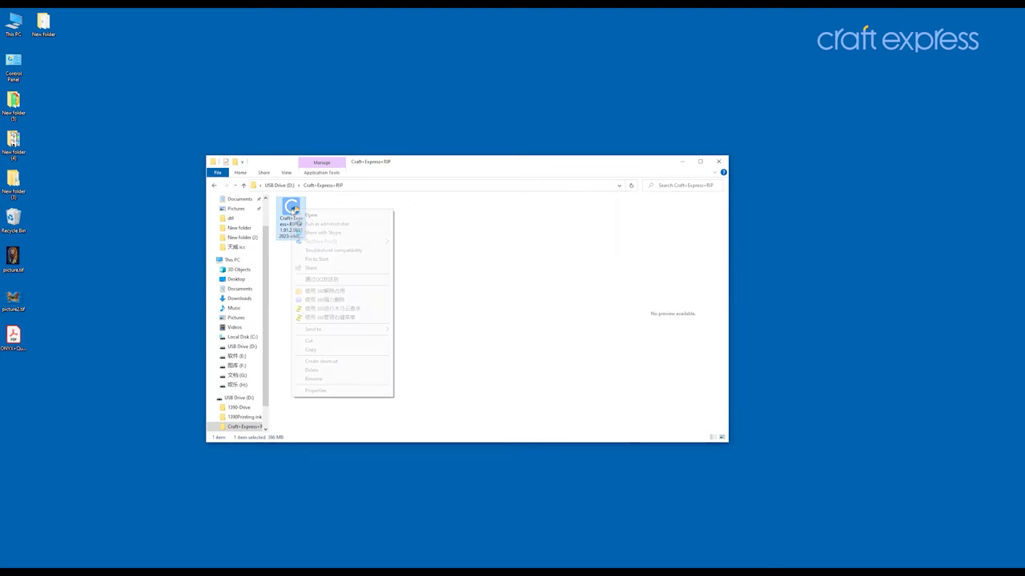
click(325, 225)
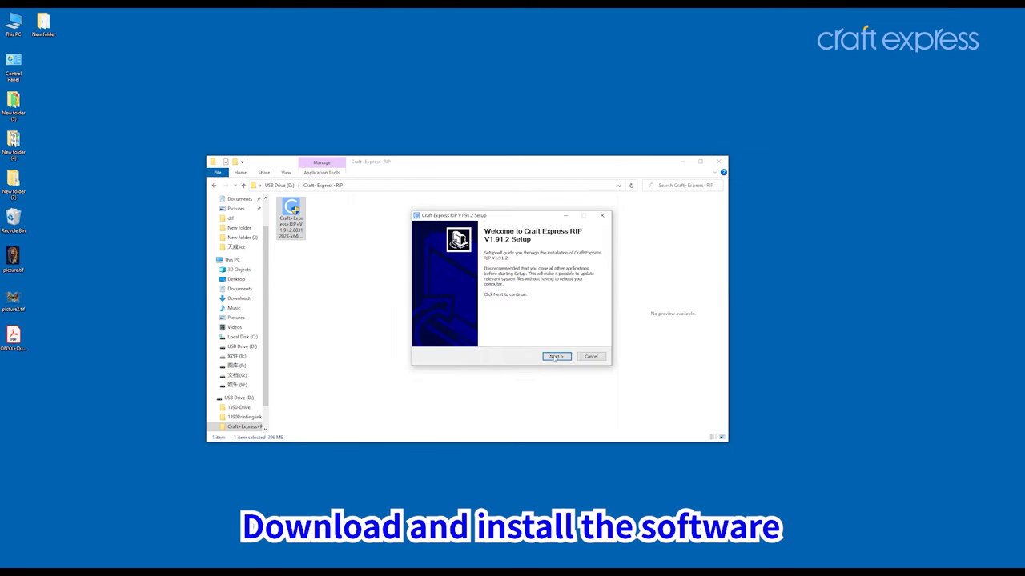
Pick a custom install folder and start installing Craft Express RIP V1.91.2
click(556, 357)
click(575, 309)
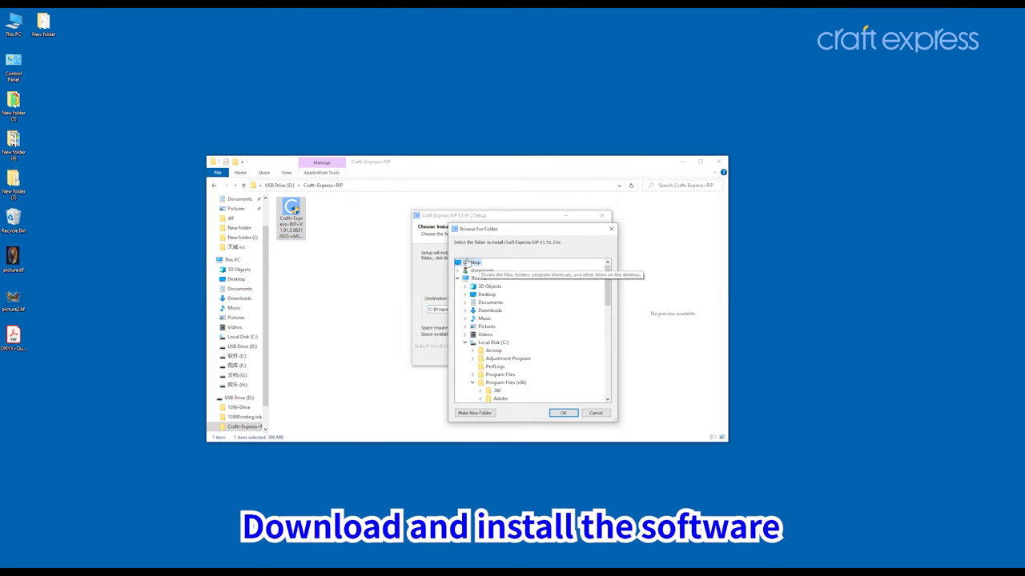
click(561, 412)
click(556, 357)
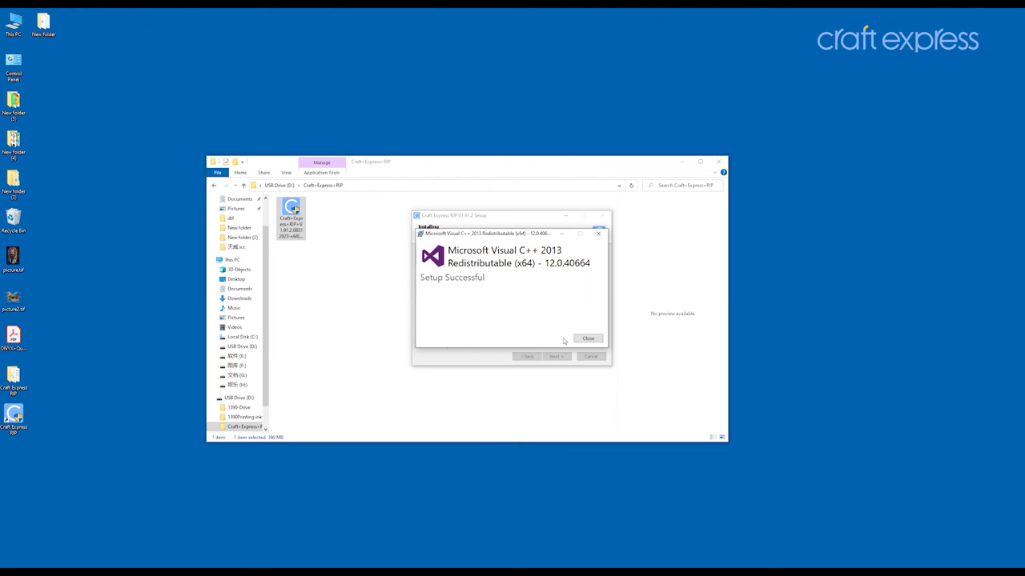
Install the Visual C++ 2013 and 2015-2022 runtimes, acknowledge the port monitor, and finish setup
click(581, 339)
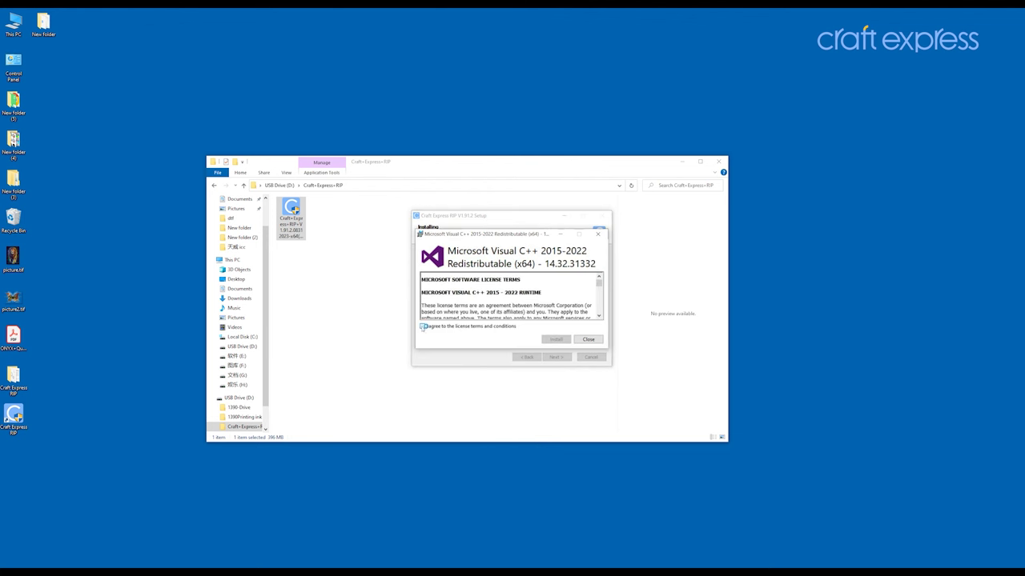
click(424, 326)
click(555, 340)
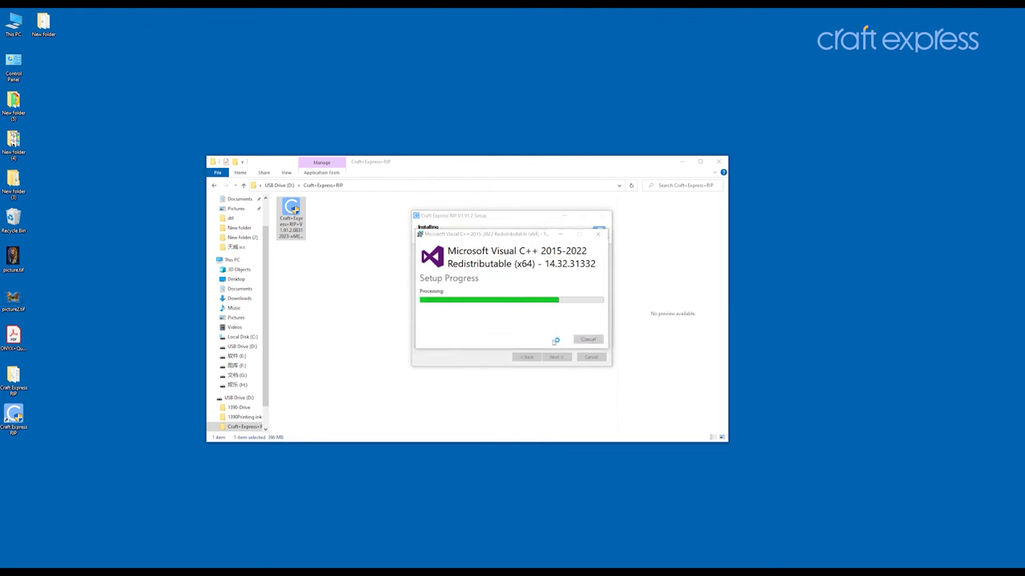
click(588, 339)
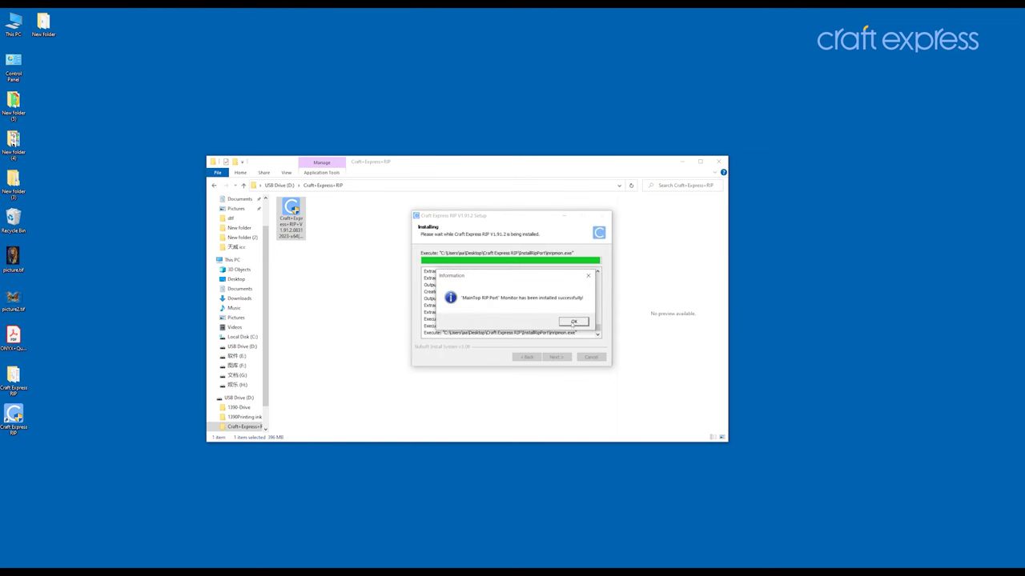
click(573, 322)
click(553, 355)
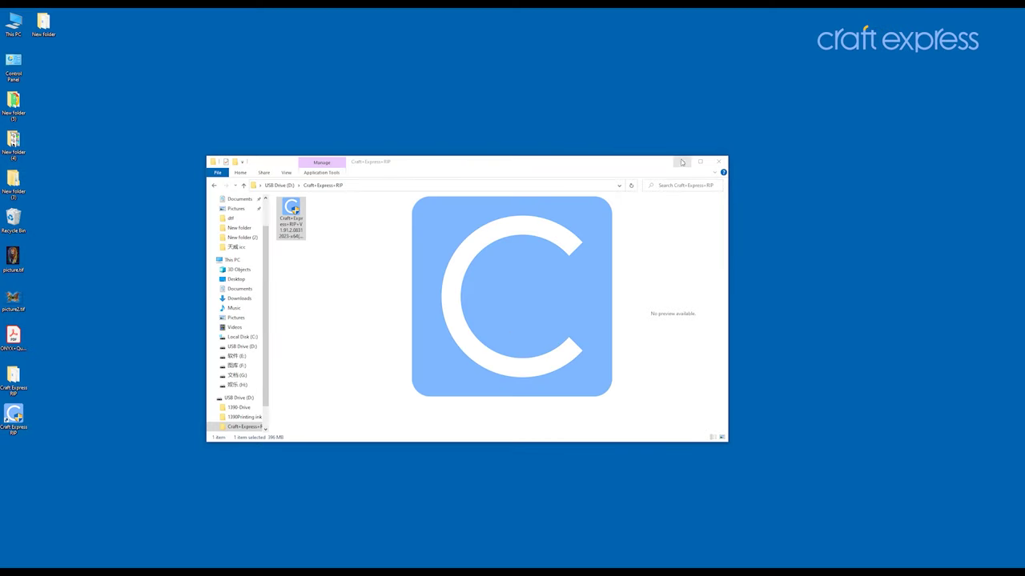
Maximize the Craft Express RIP window and open the 1390-Drive folder on USB Drive (D:)
click(681, 162)
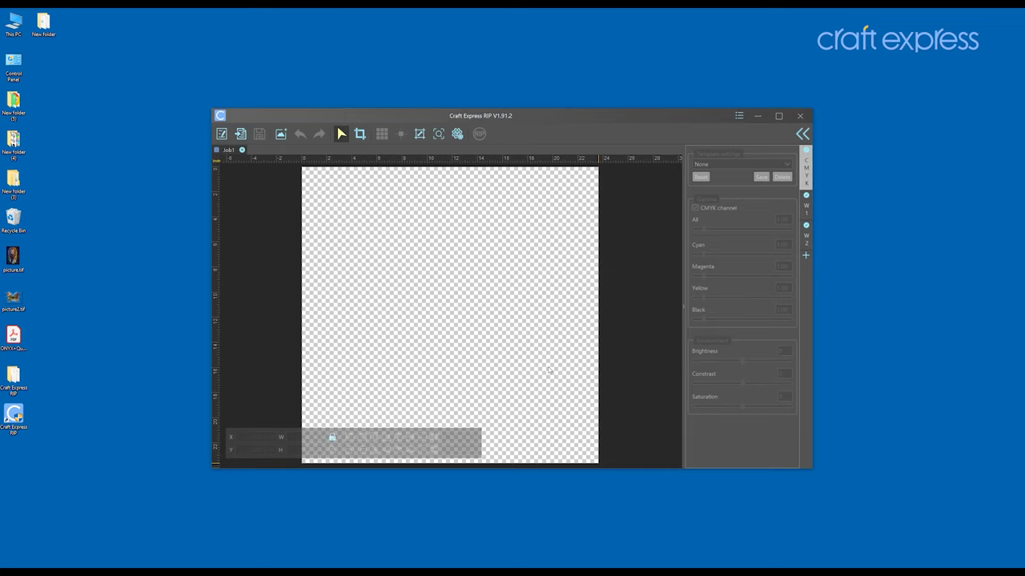
double_click(644, 121)
key(alt+Tab)
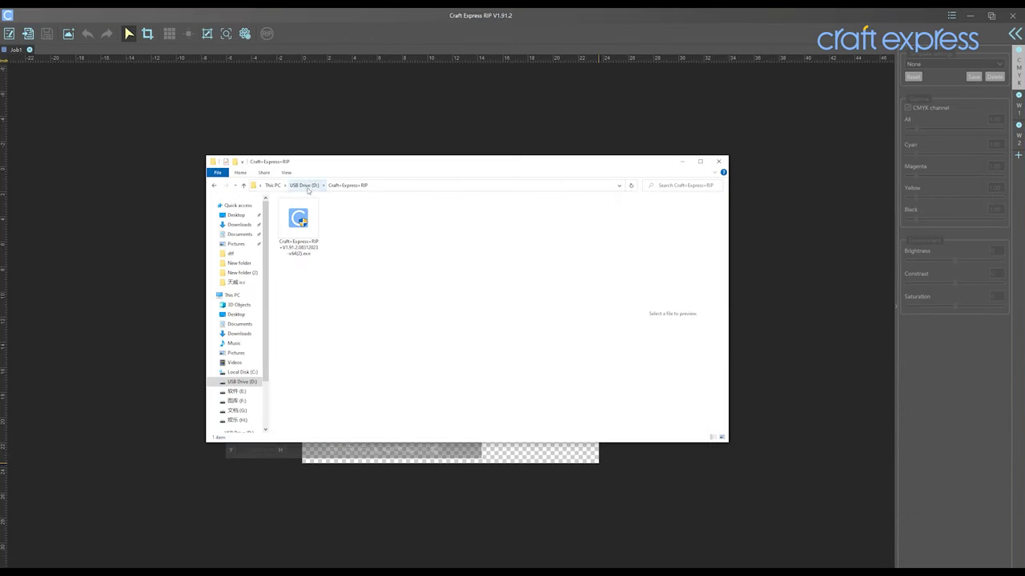
click(306, 187)
double_click(317, 240)
Run the x64 Epson driver installer as administrator, accept the license, and choose Others
click(428, 240)
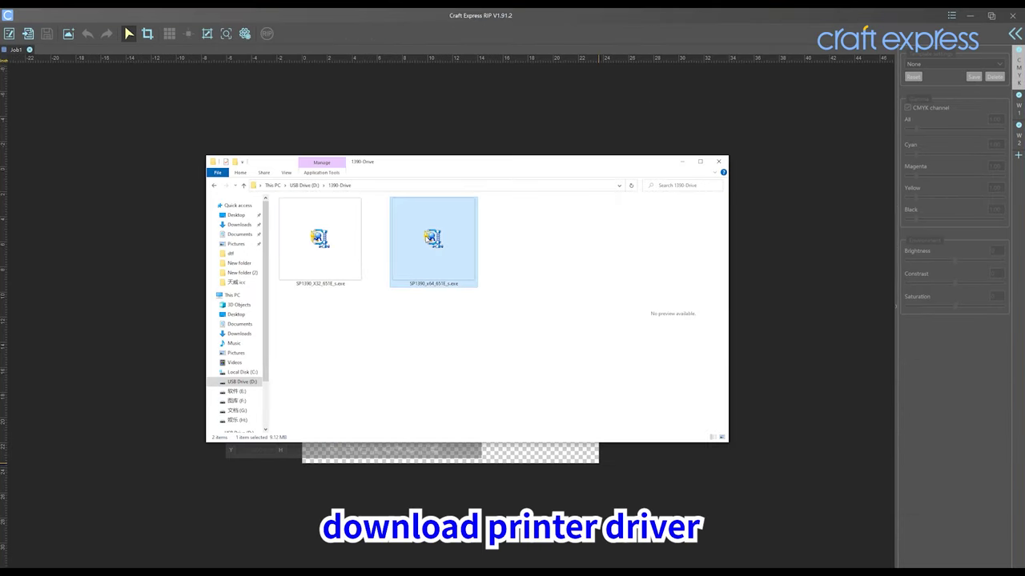
right_click(427, 238)
click(438, 252)
click(557, 362)
click(491, 369)
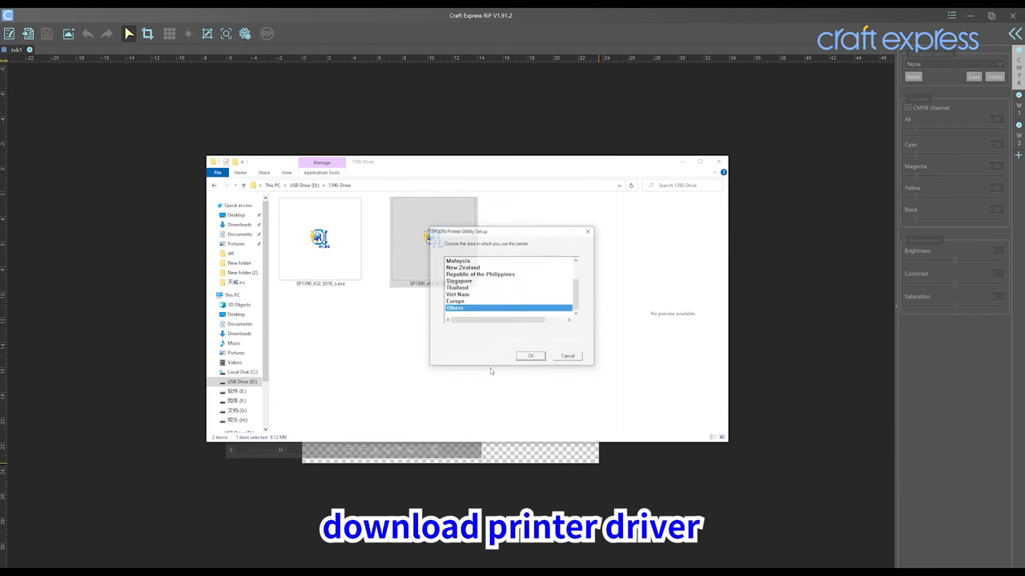
click(532, 361)
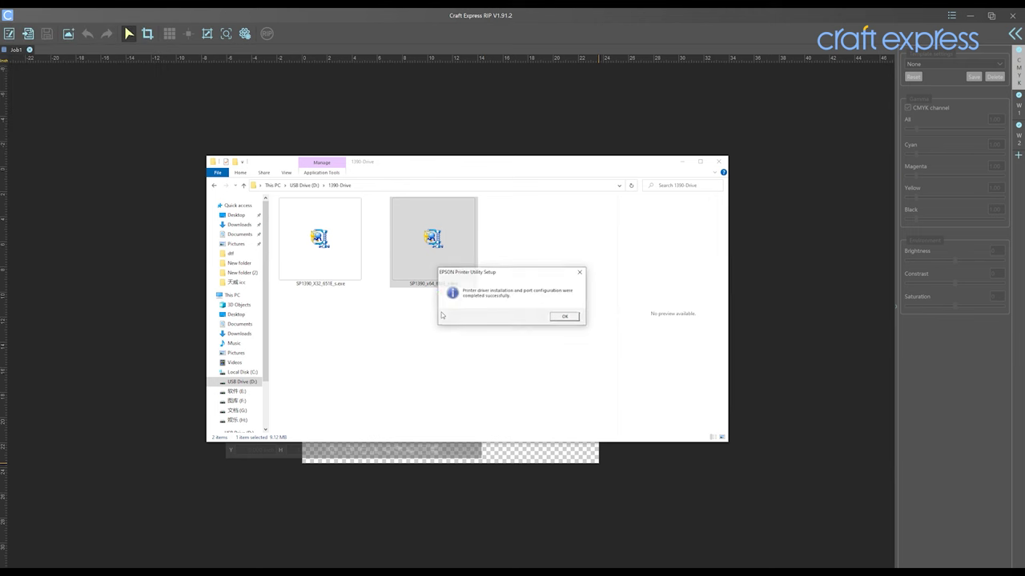
Dismiss the driver success message and set the scale unit to inch
click(565, 317)
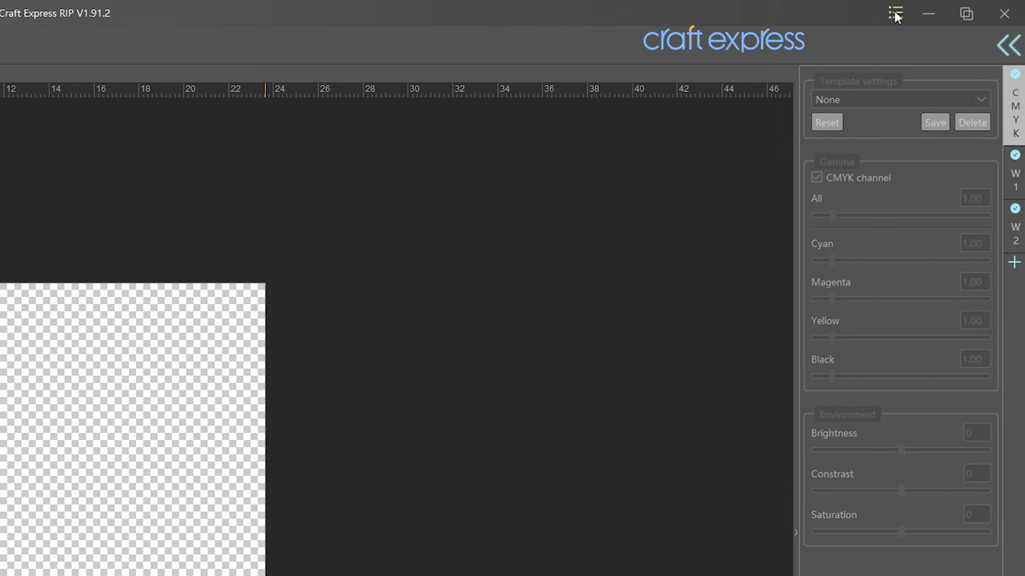
click(895, 15)
mouse_move(902, 37)
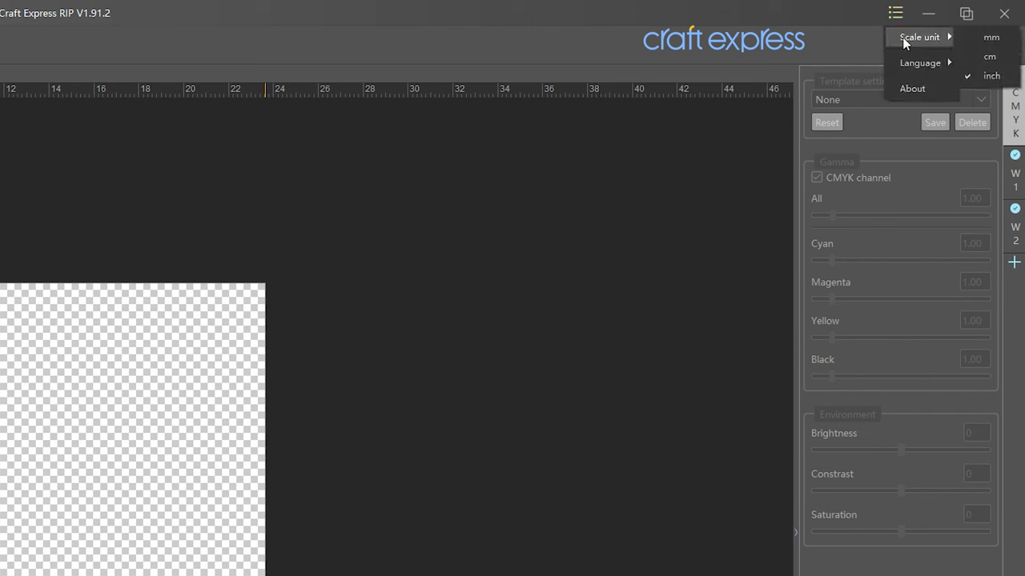
click(971, 73)
Switch the interface language to English and show the print job list
click(895, 13)
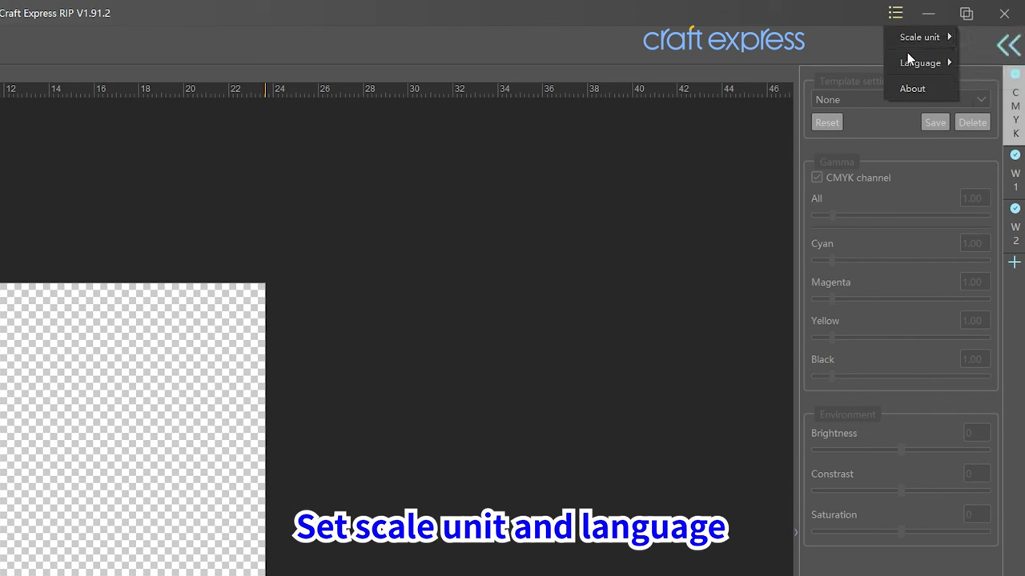
mouse_move(909, 61)
click(855, 82)
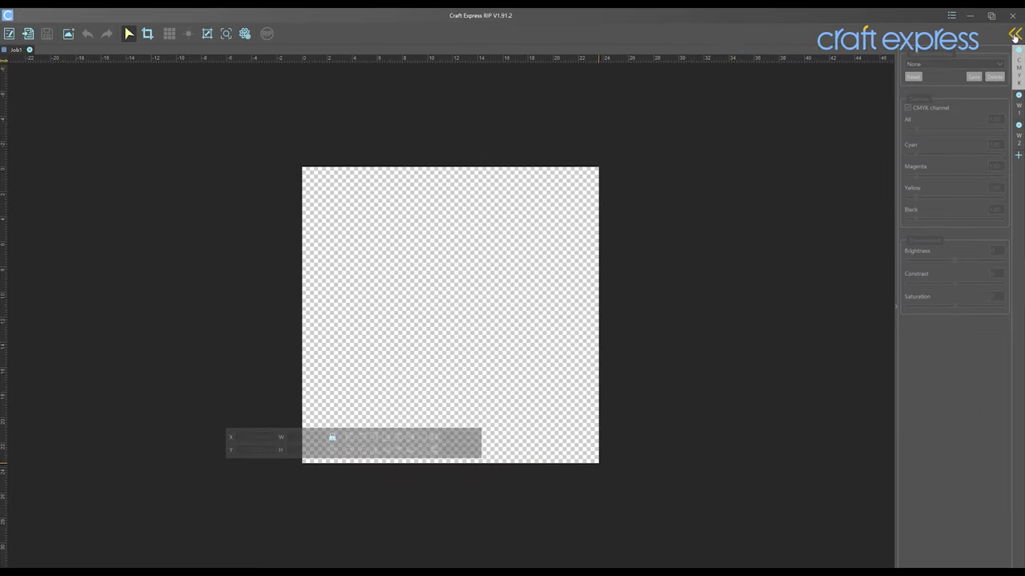
click(1007, 45)
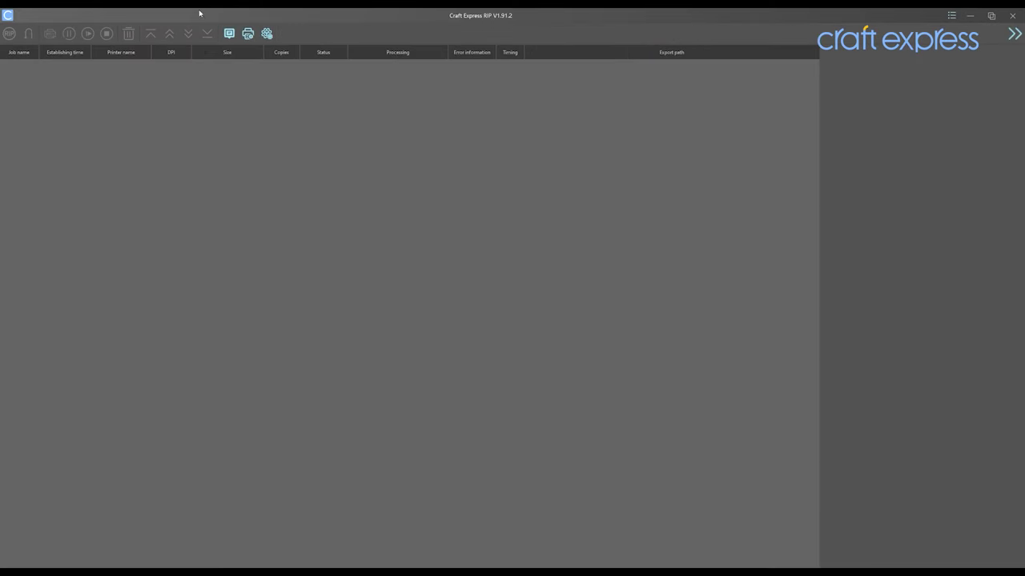
Delete the BestSub 1390DTF printer and import Craft Express-1390DTF from icc\eps1390 DTF.mt_driver
click(247, 35)
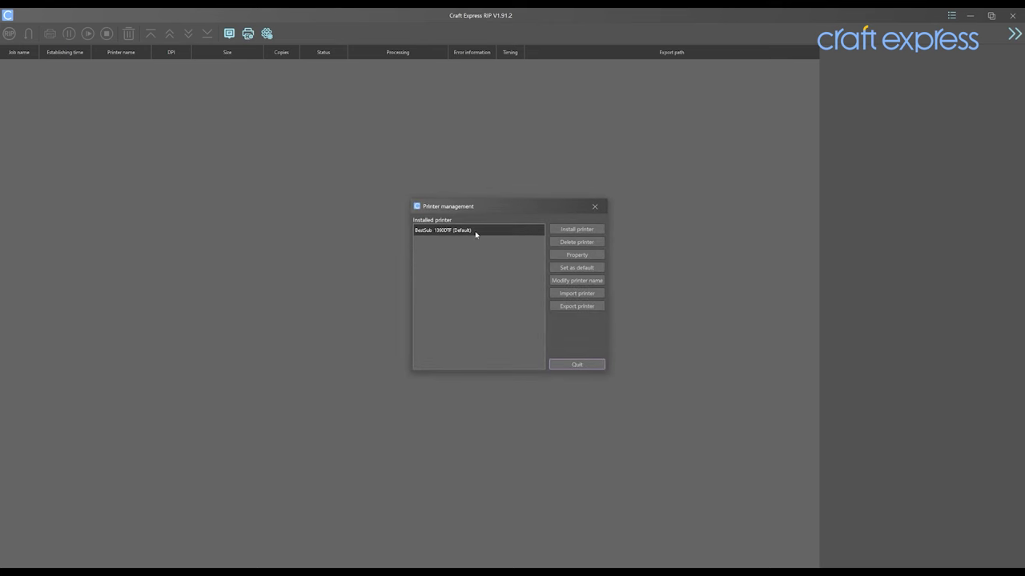
click(590, 244)
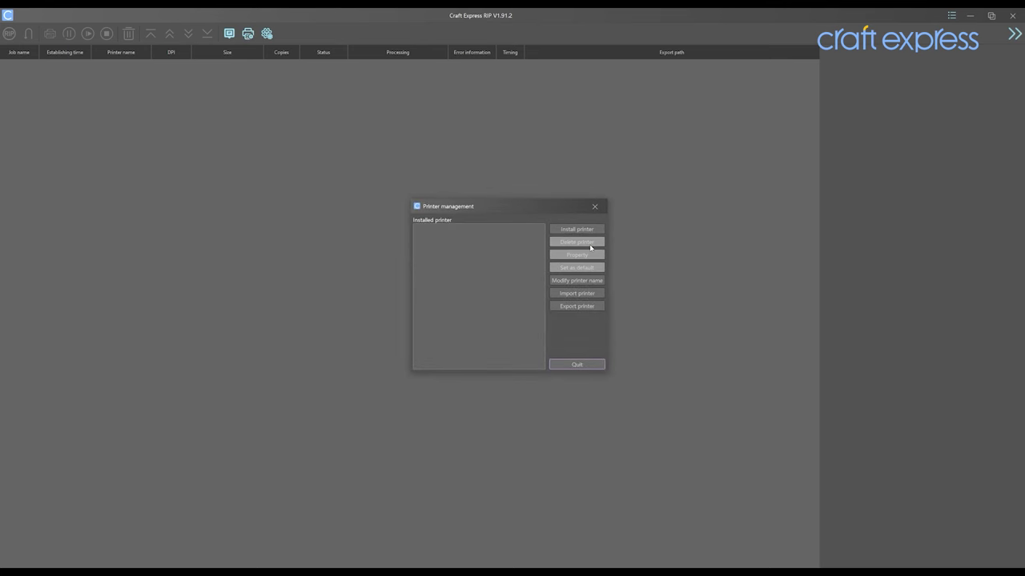
click(565, 296)
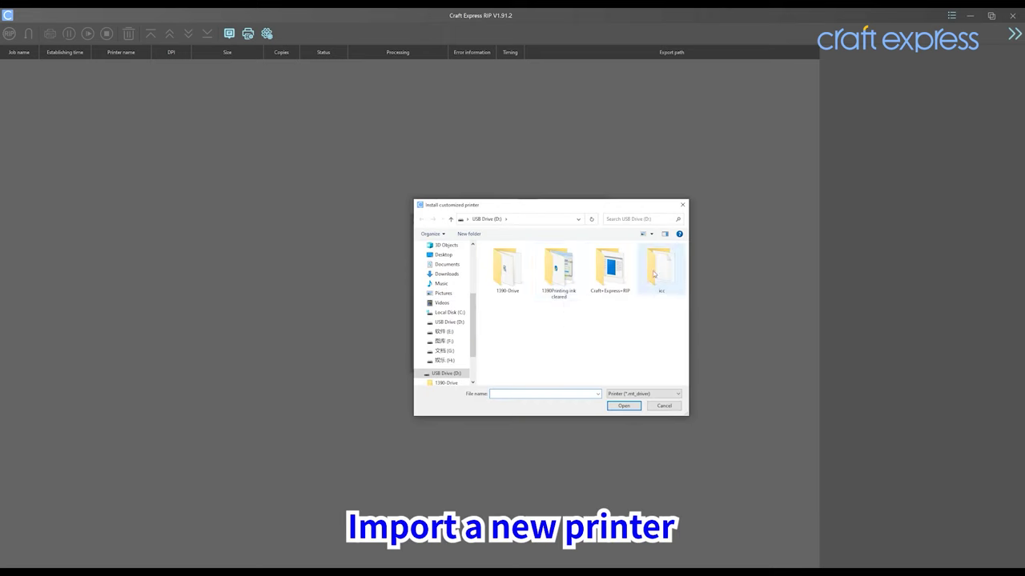
double_click(654, 274)
click(535, 261)
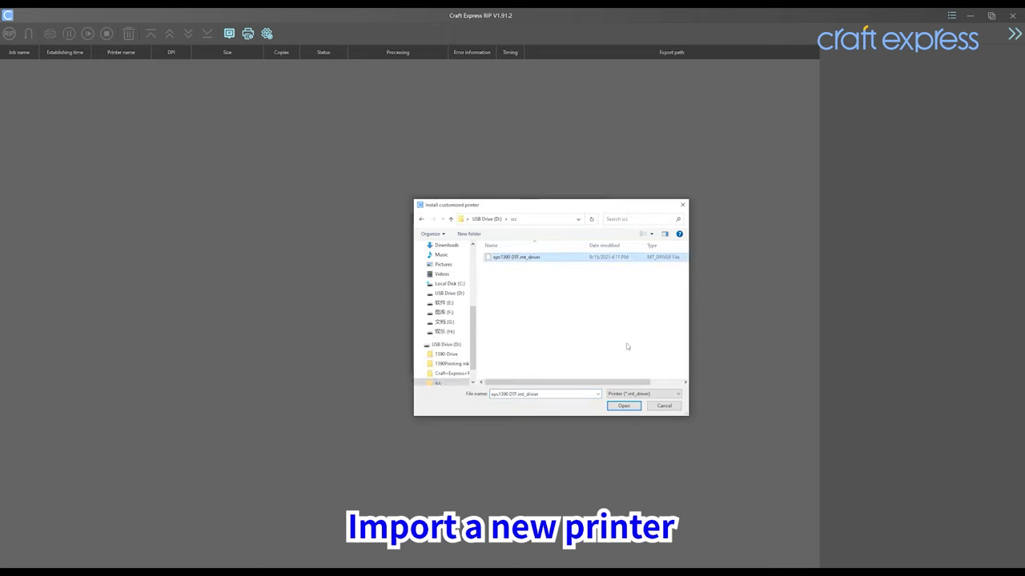
click(628, 406)
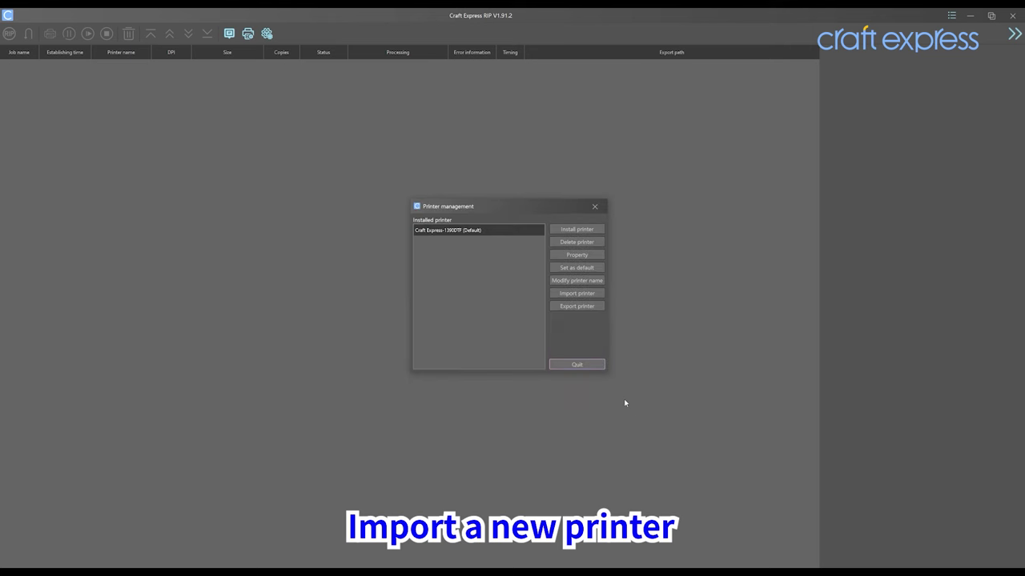
click(576, 365)
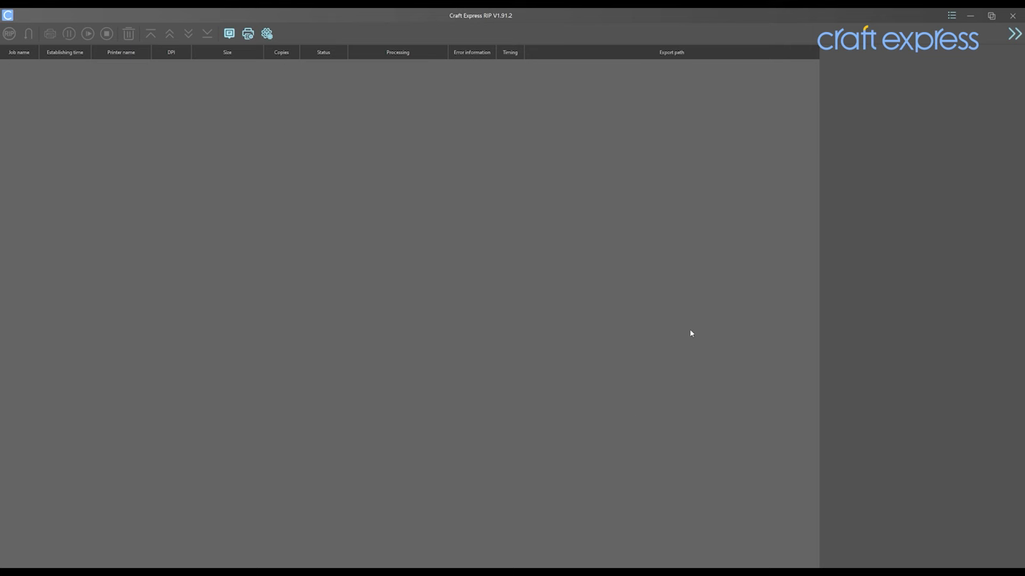
Open Craft Express RIP's install folder through the desktop shortcut's Properties
click(975, 17)
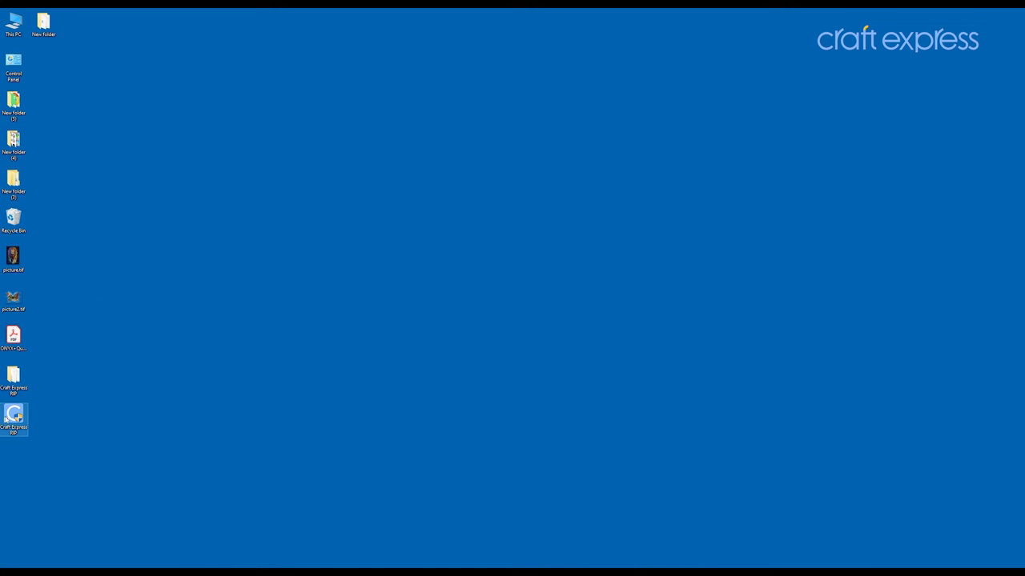
right_click(8, 416)
click(45, 410)
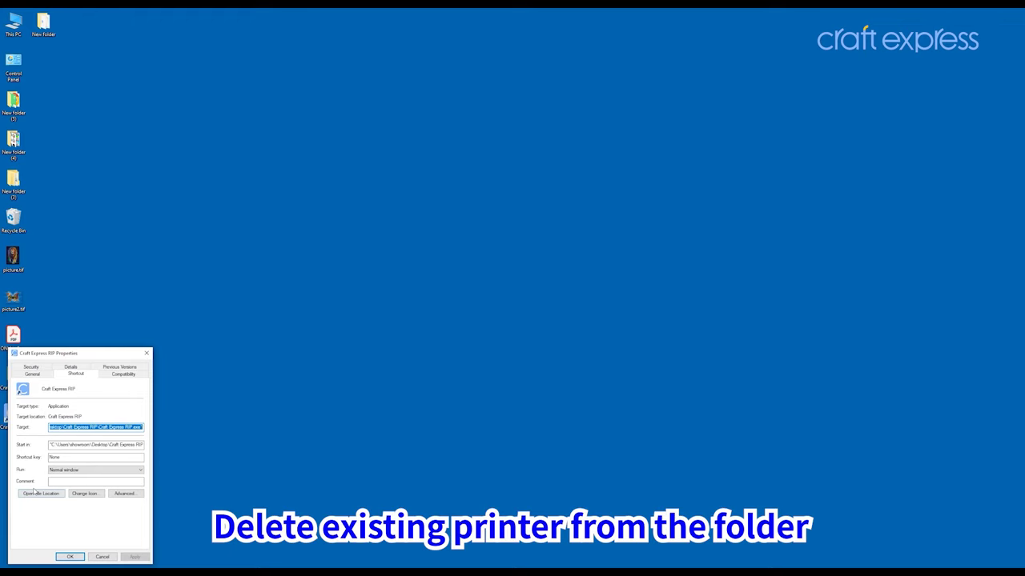
click(35, 494)
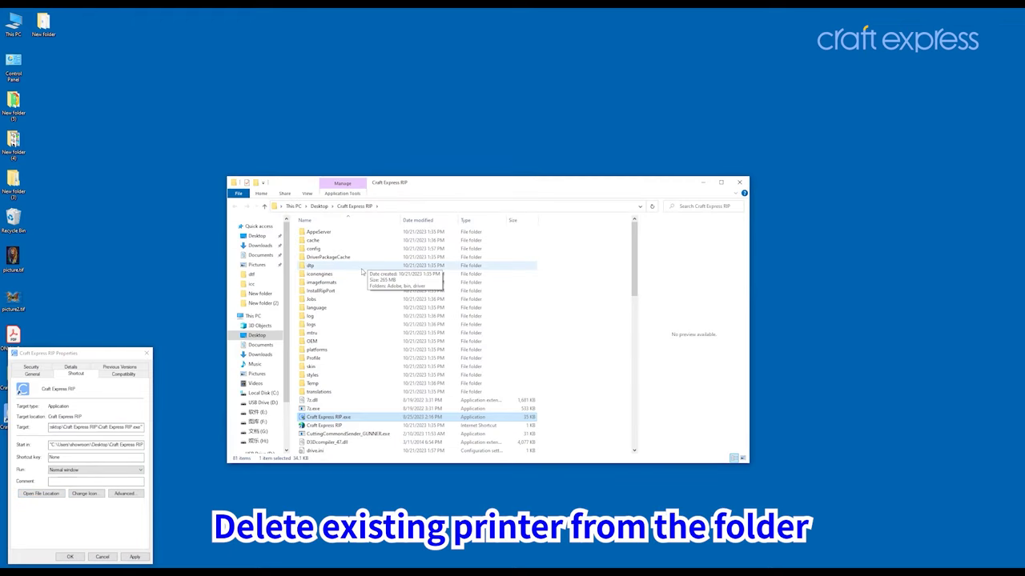
Delete the 1390DTF .json, .prs and .wpk files in dtp\bin and close the windows
double_click(361, 269)
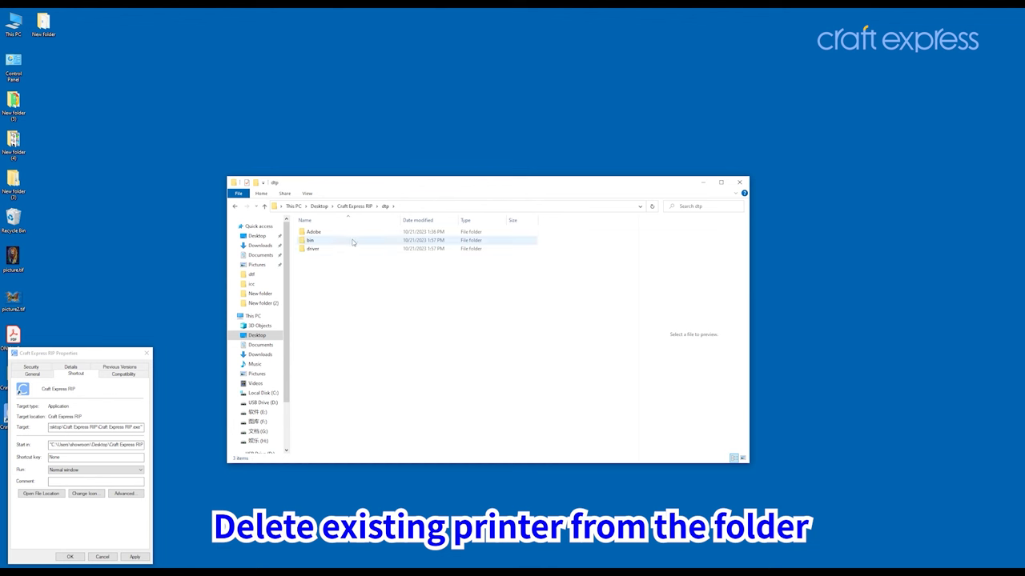
double_click(353, 240)
click(352, 241)
shift+click(342, 258)
right_click(342, 259)
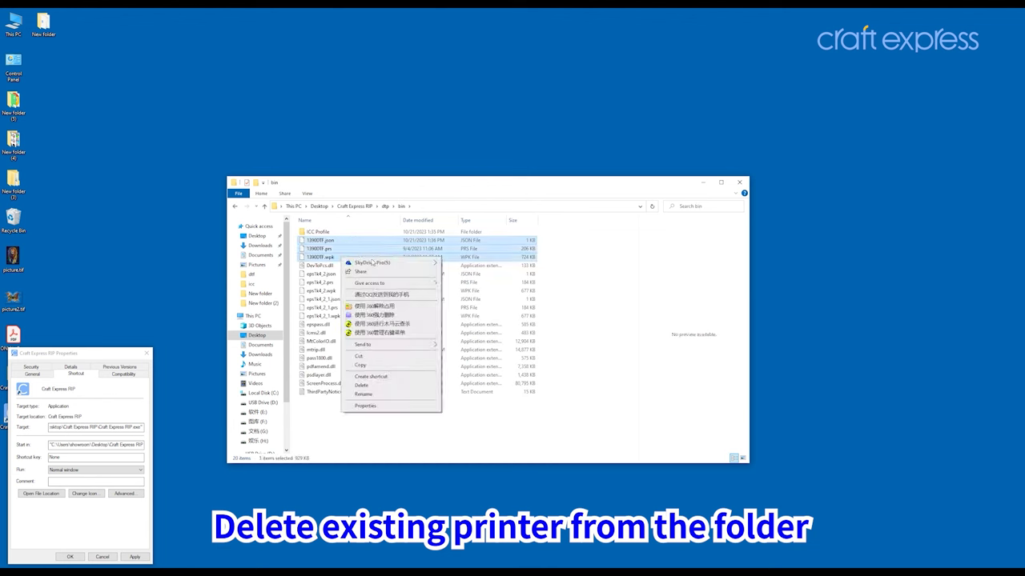
click(372, 385)
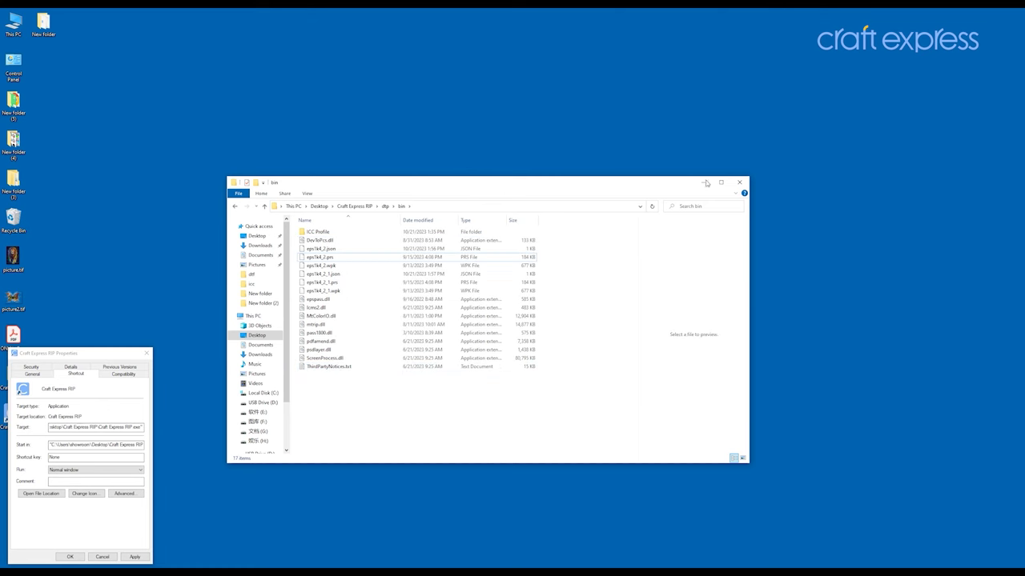
click(738, 182)
click(148, 355)
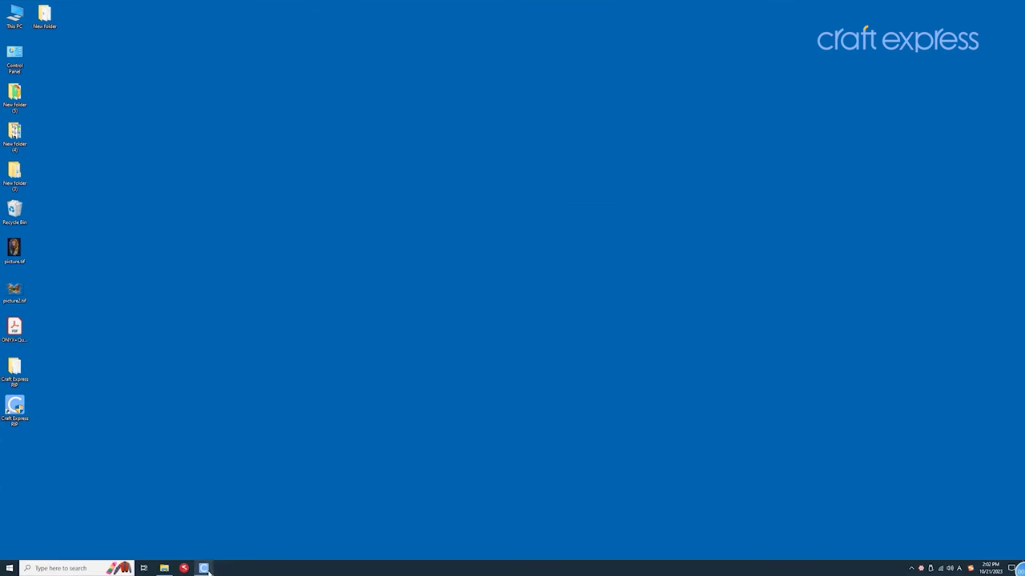
Set the DTF printer's White & Color Relation to Two layer, base white
click(204, 568)
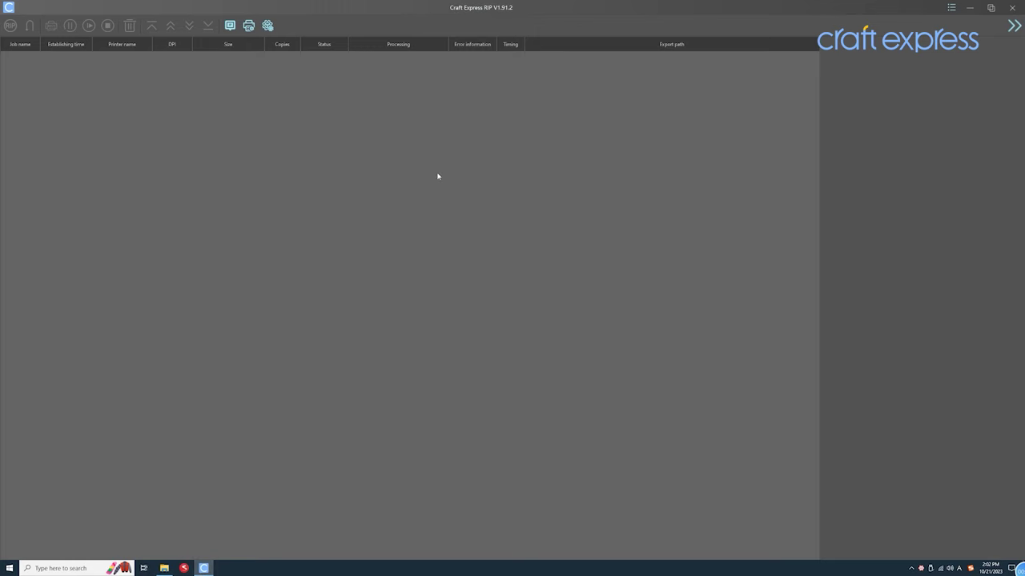
click(249, 26)
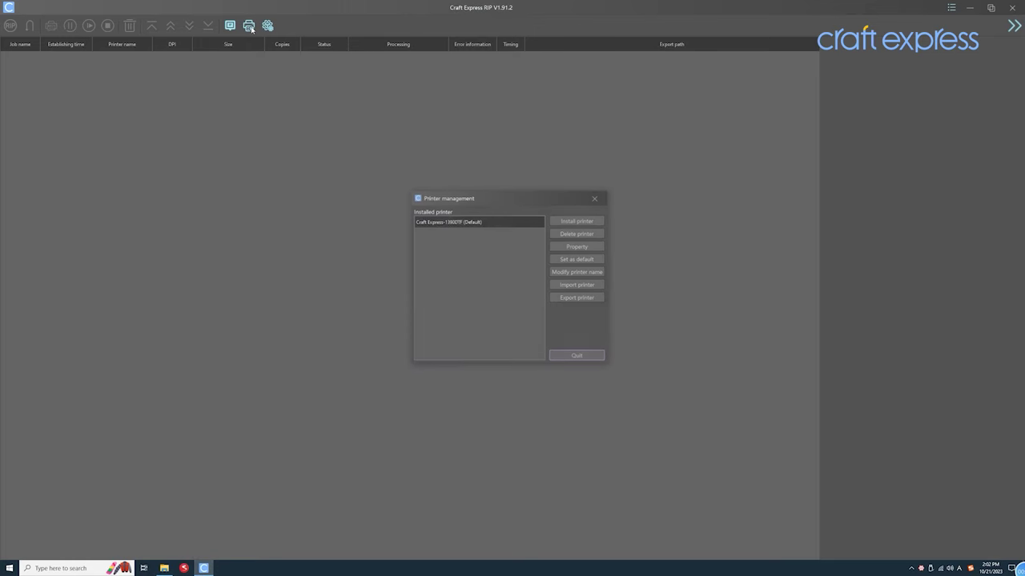
click(577, 248)
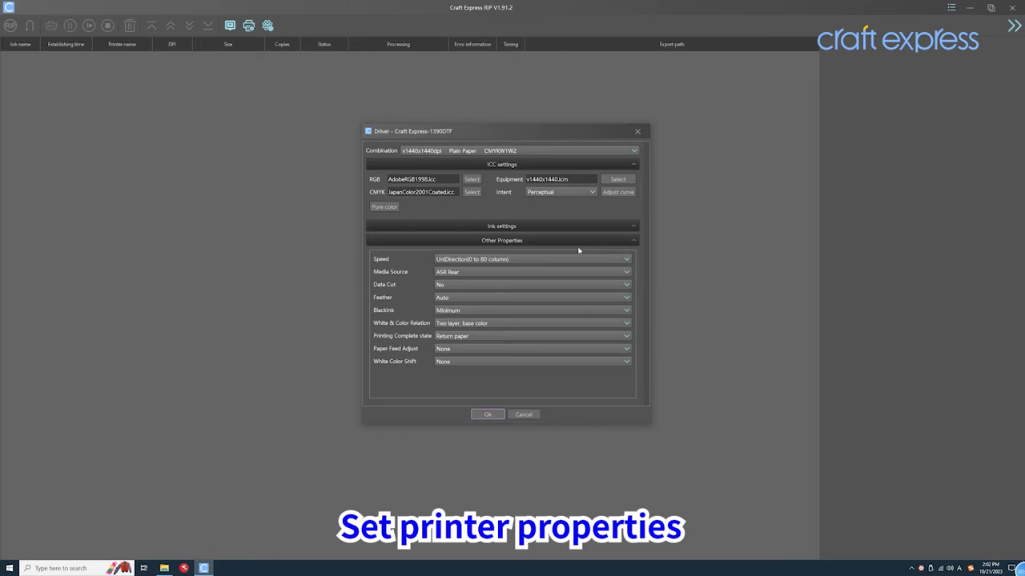
click(626, 259)
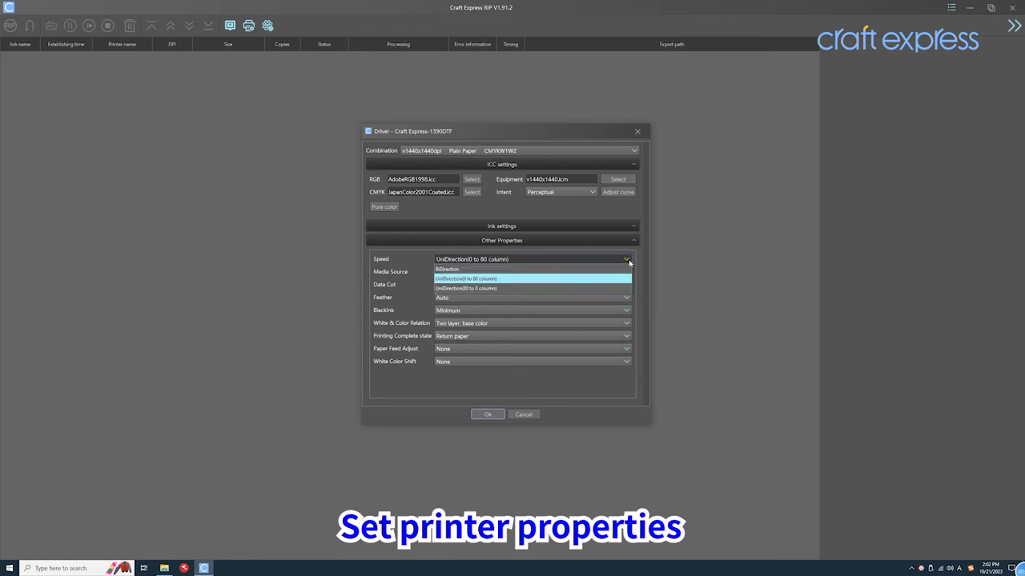
click(629, 262)
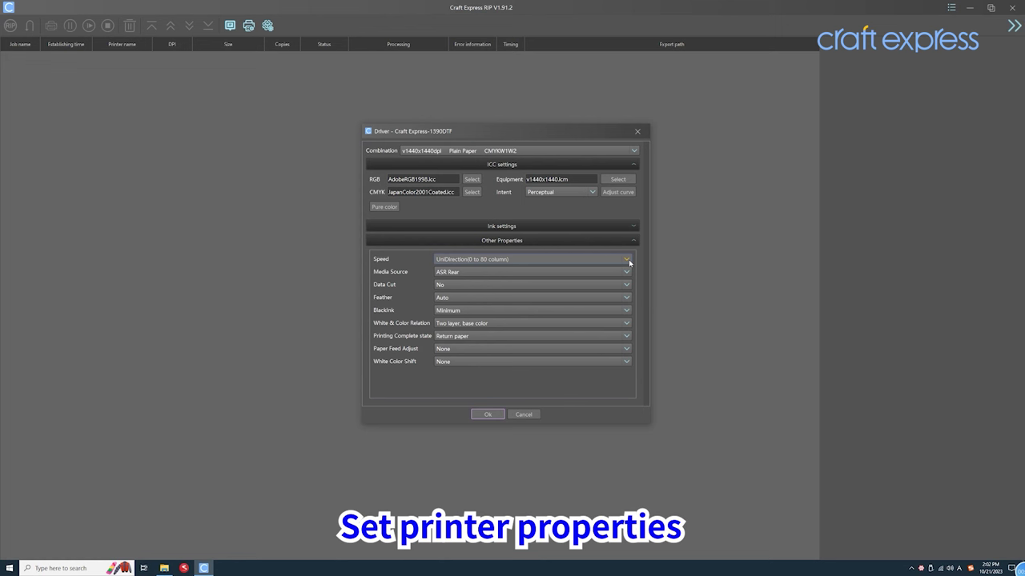
click(623, 325)
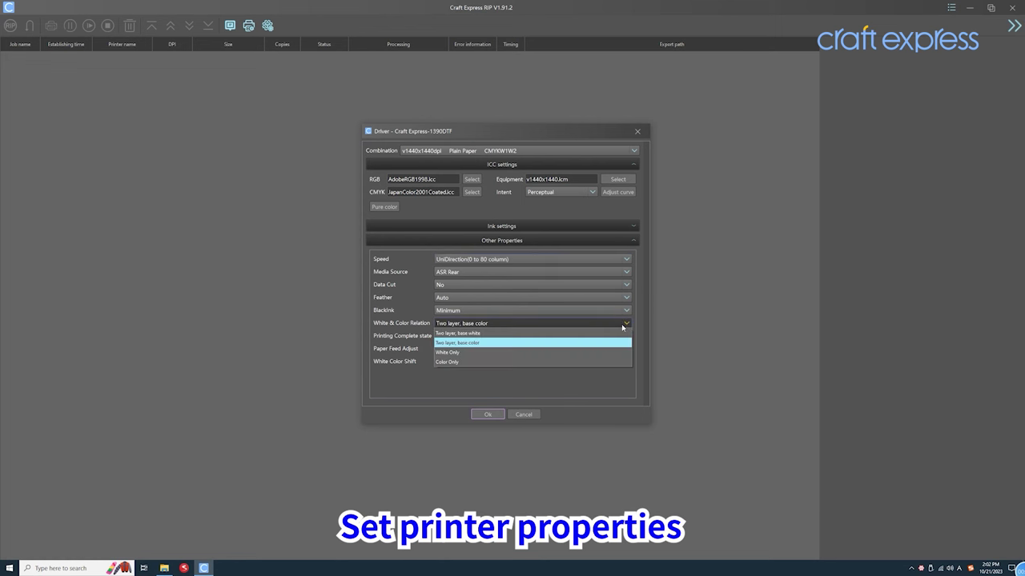
click(467, 334)
click(488, 415)
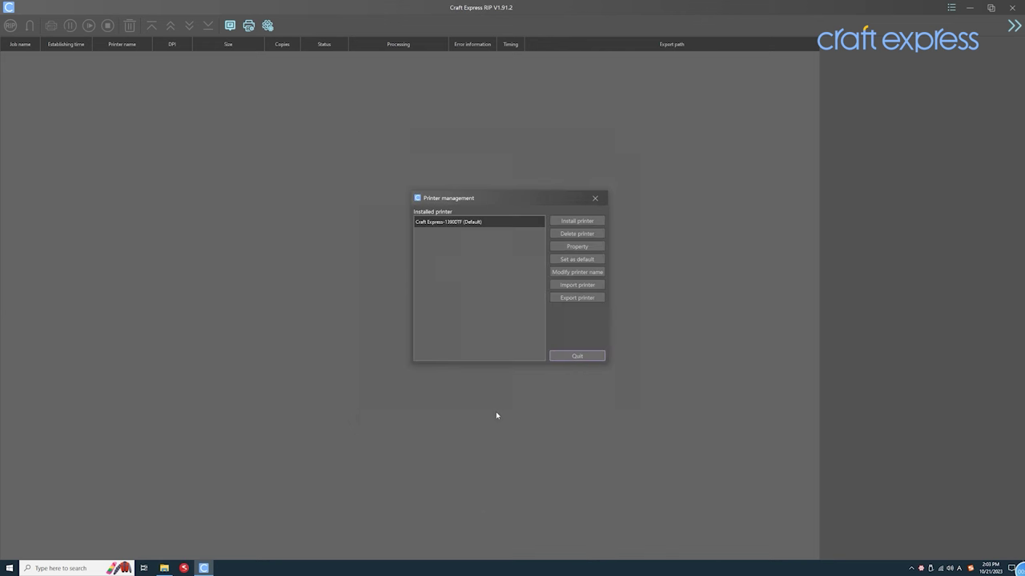
click(577, 356)
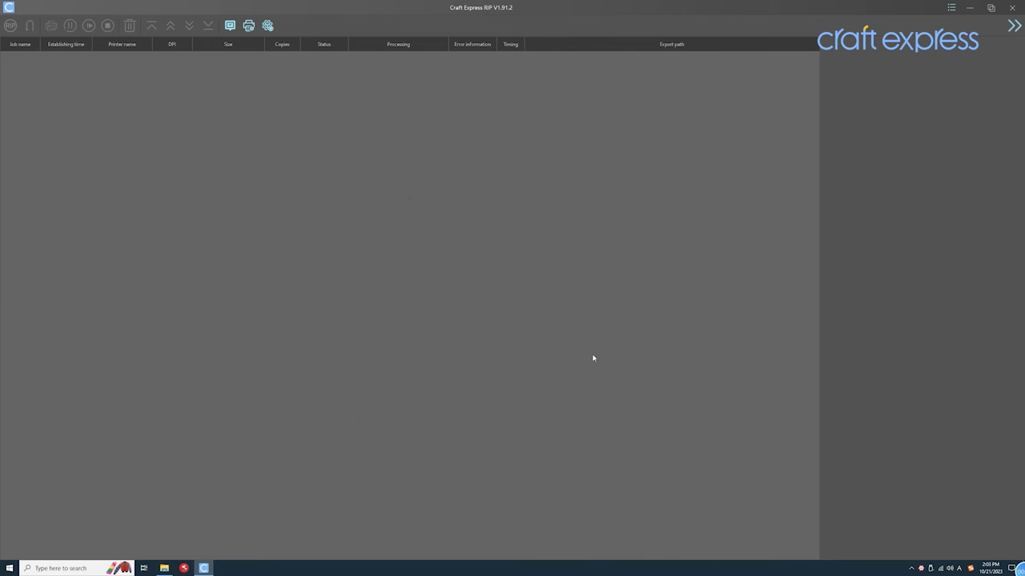
Send output to the locally installed EPSON Stylus Photo 1390 printer
click(248, 26)
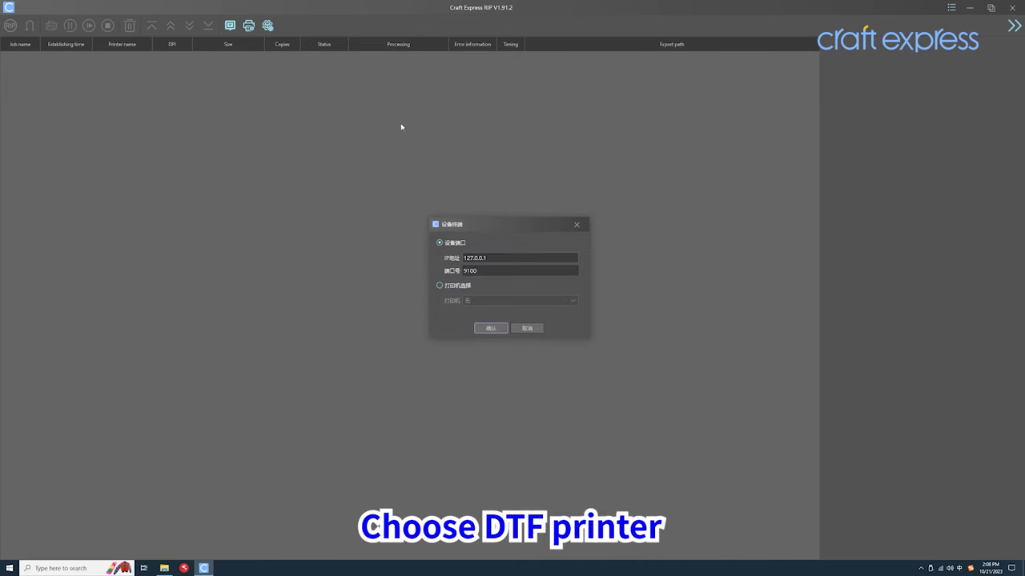
click(458, 286)
click(544, 301)
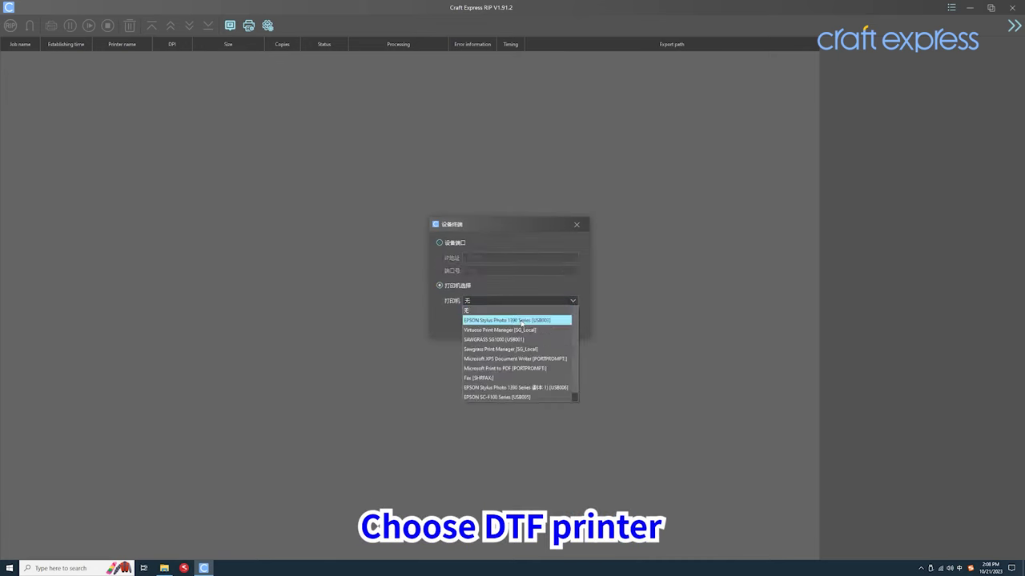
click(521, 320)
click(493, 328)
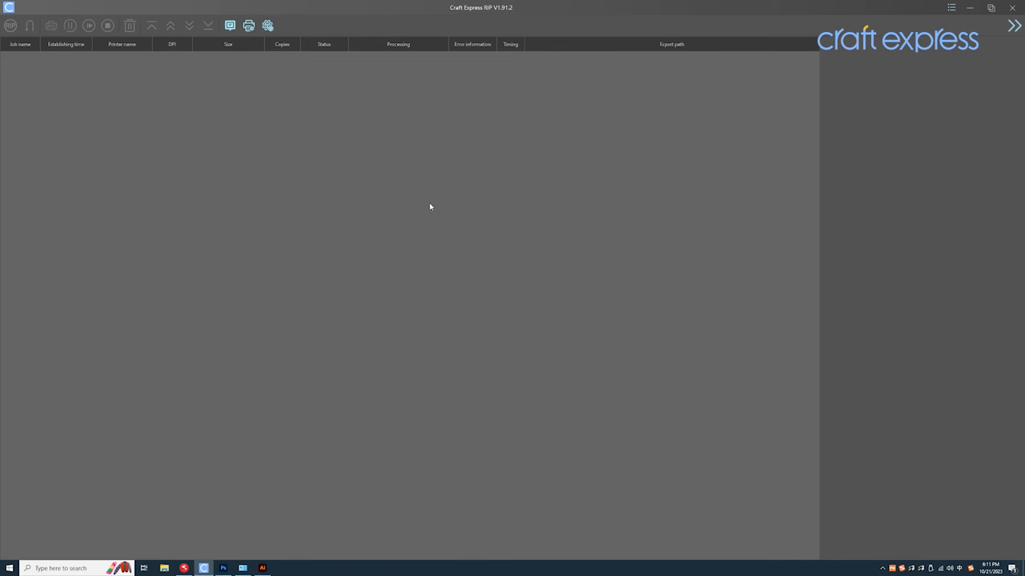
Run Head Cleaning from the Maintenance tab of the EPSON 1390 printing preferences
right_click(429, 204)
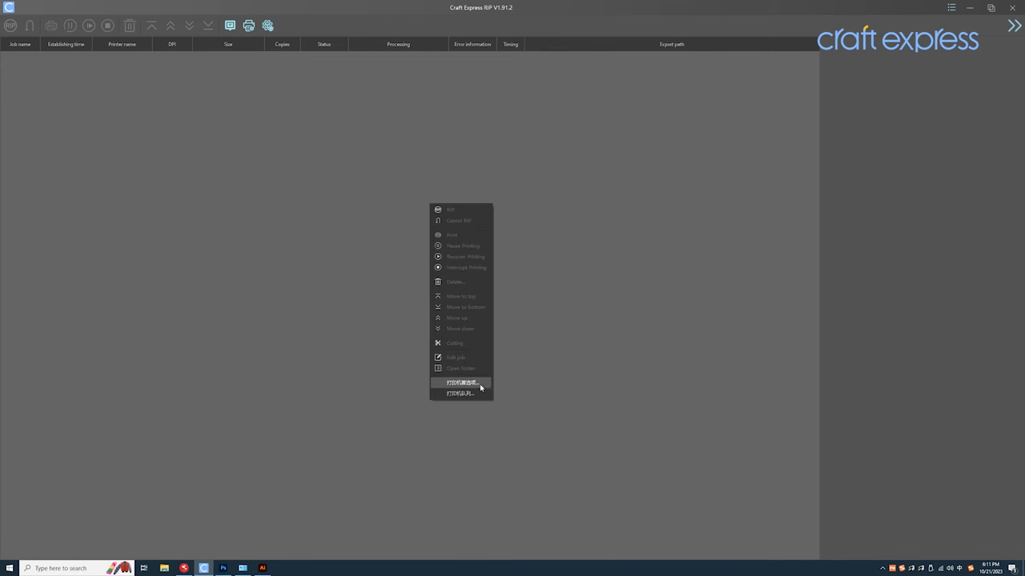
click(480, 384)
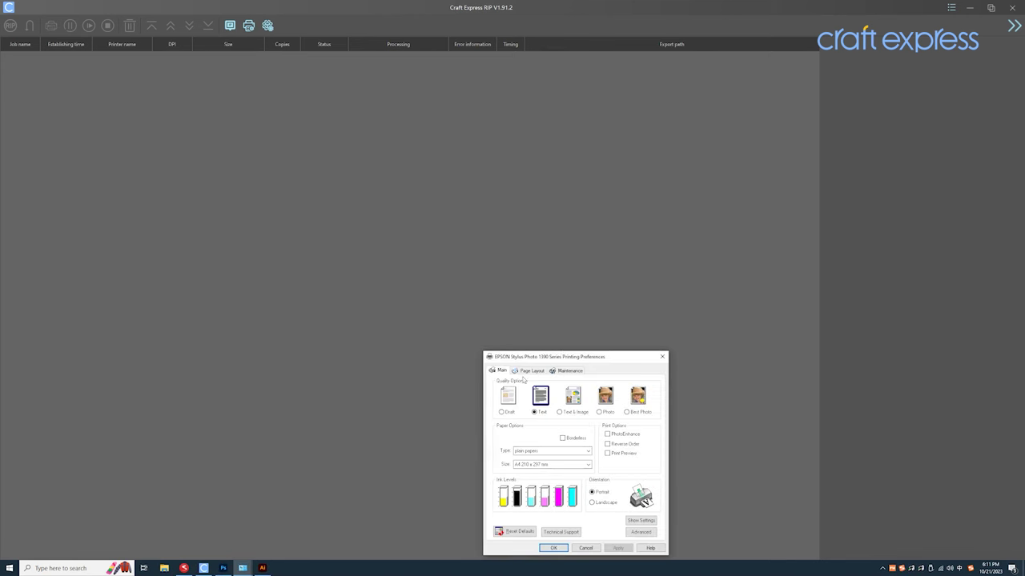
drag(562, 355, 516, 175)
click(520, 189)
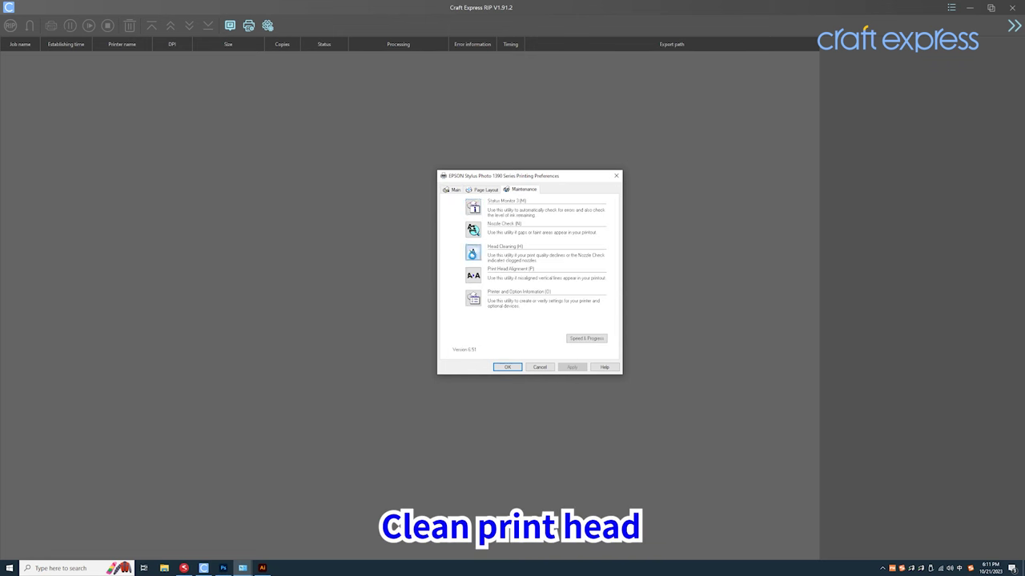
click(473, 253)
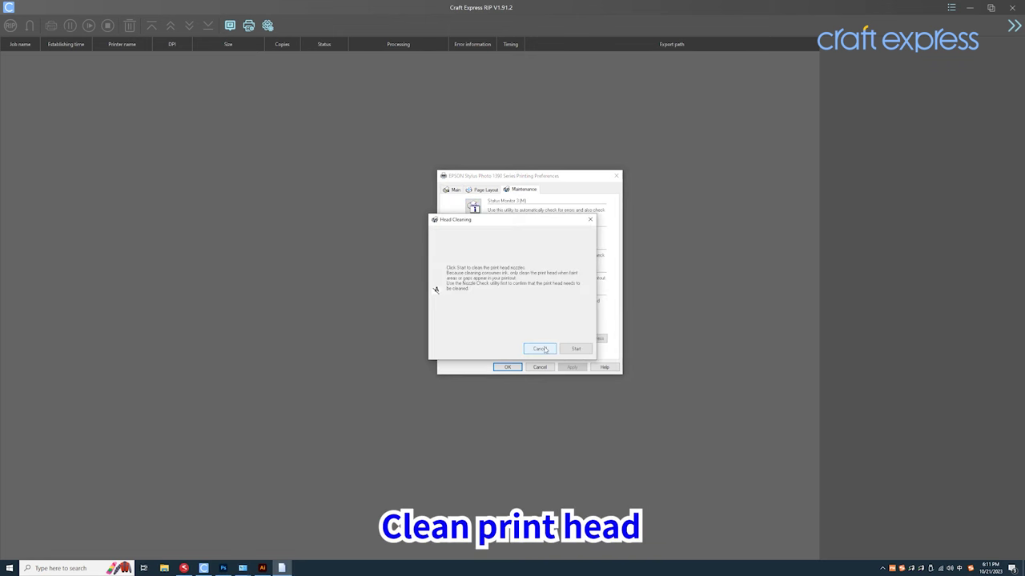
click(571, 349)
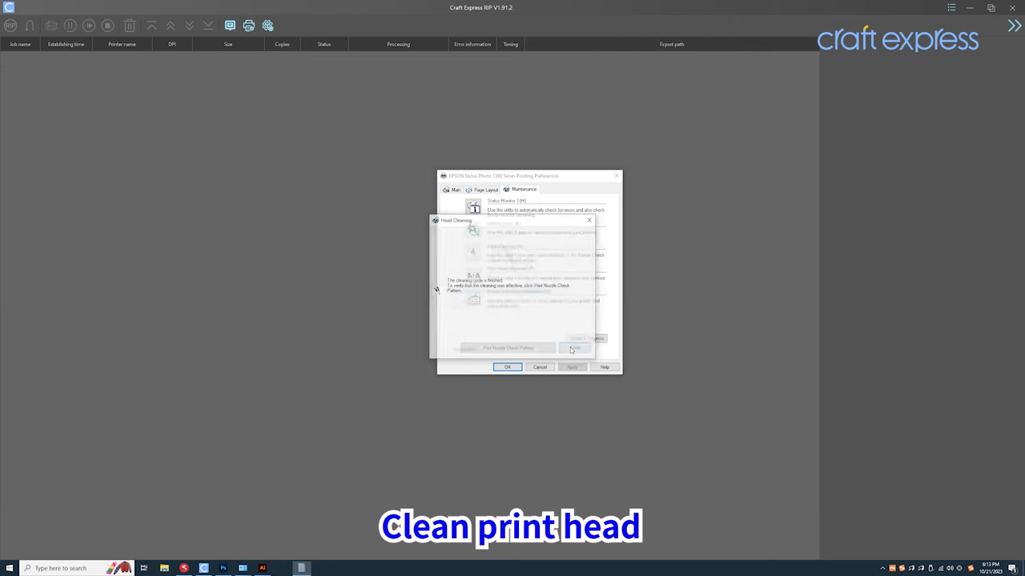
click(574, 349)
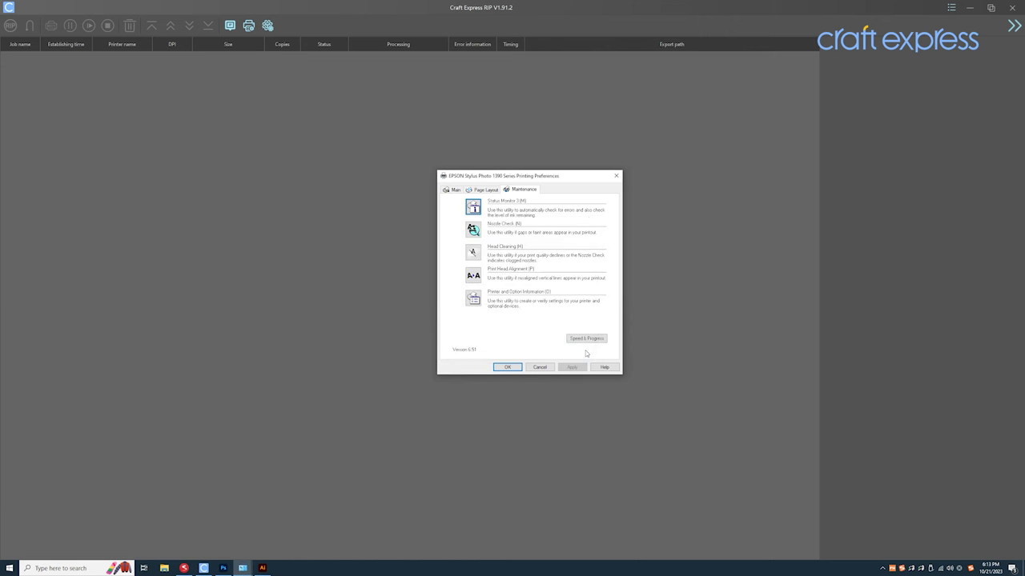
click(516, 367)
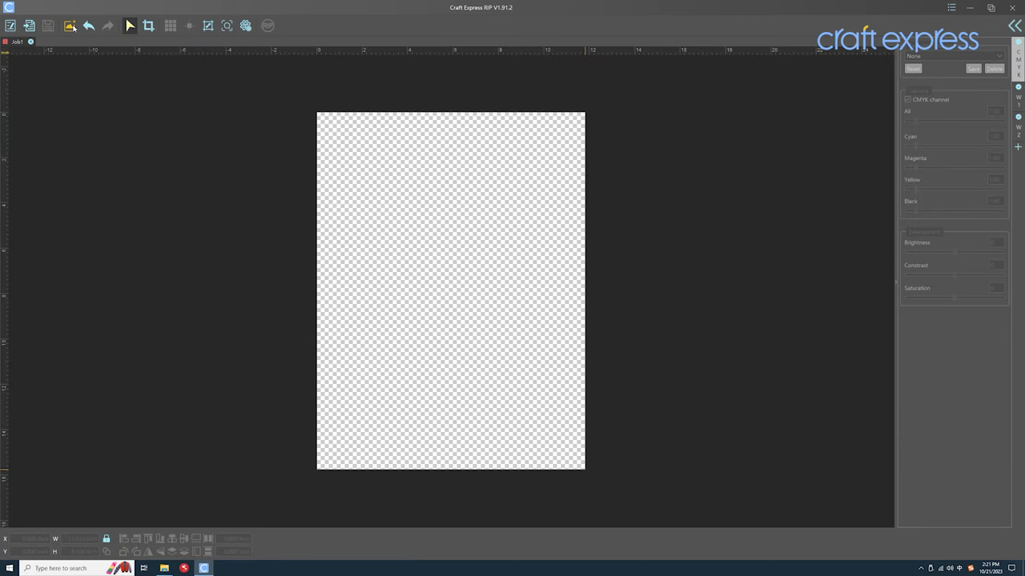
Import the butterfly image picture2.tif onto the canvas
click(70, 25)
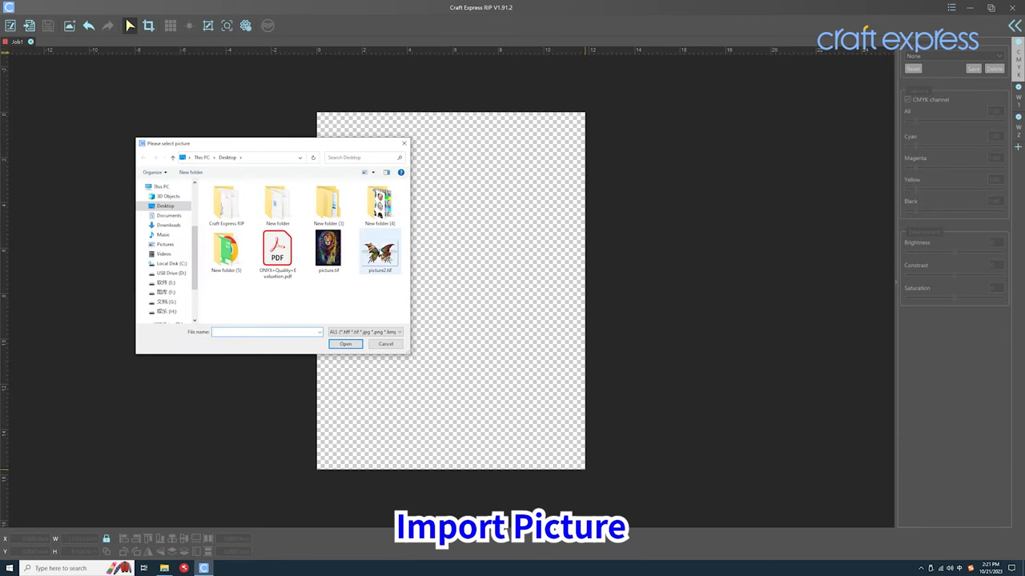
click(383, 265)
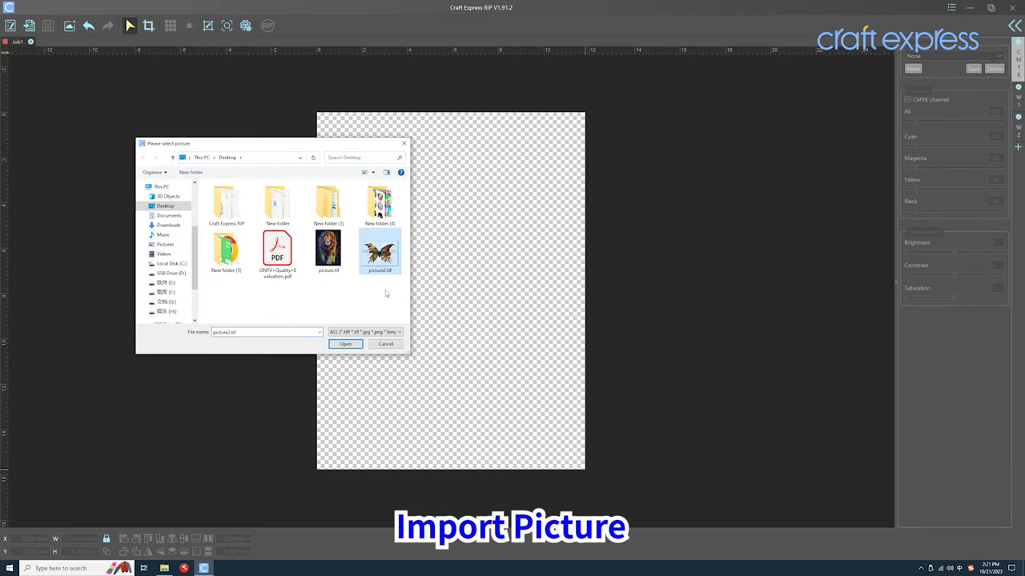
click(353, 346)
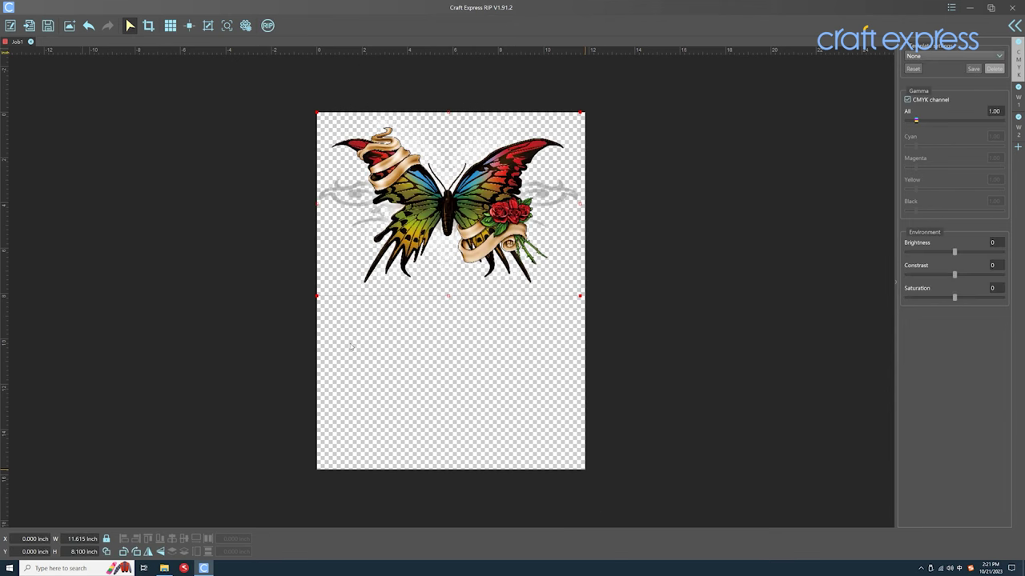
Set the canvas top and left margins to 0.59 inch
click(207, 26)
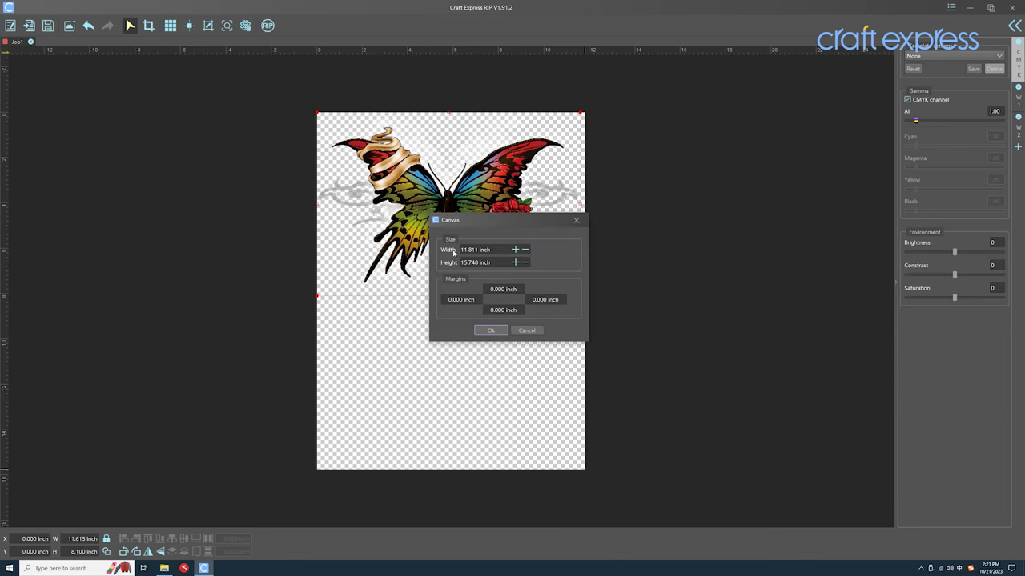
click(503, 290)
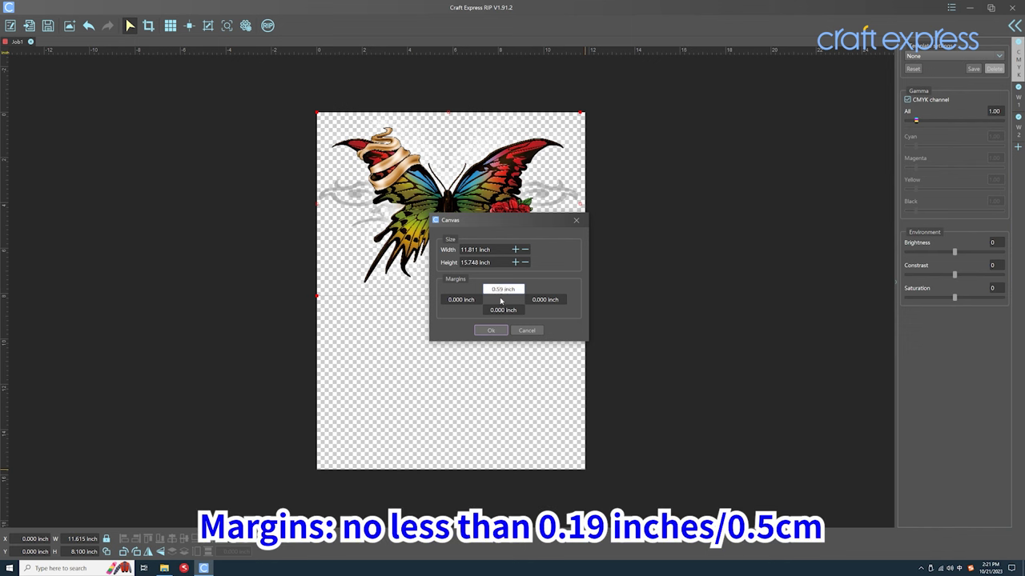
text(0.59)
click(462, 300)
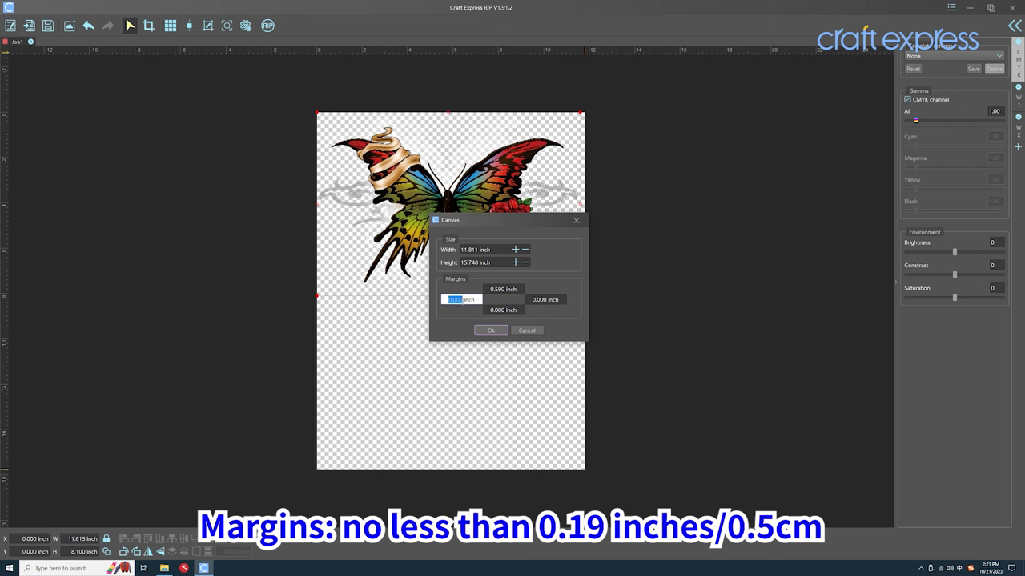
text(0.59)
click(488, 330)
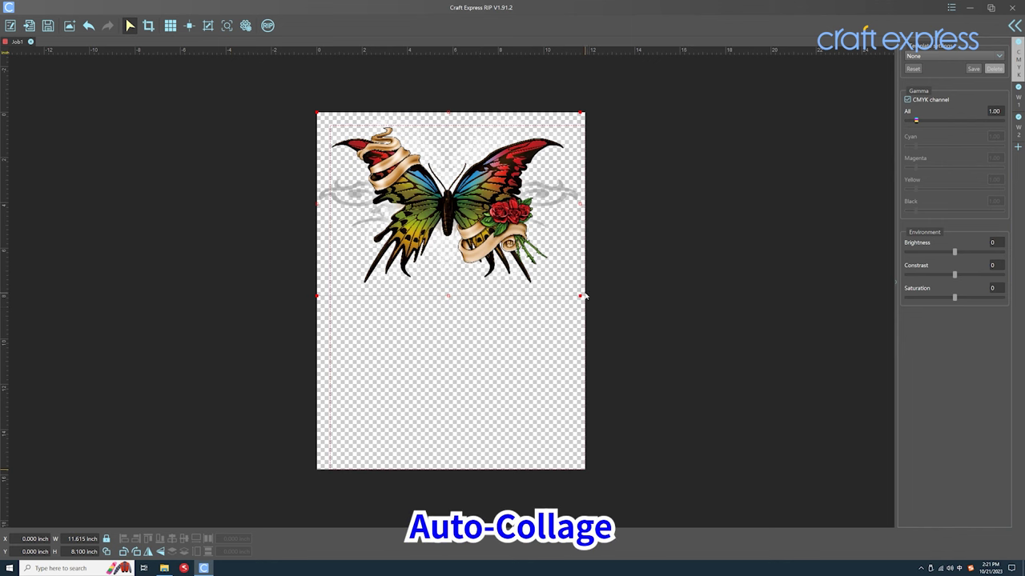
Scale the butterfly to 5.119 × 3.570 inches, undoing a trial move and unproportional stretch
drag(580, 297, 432, 193)
drag(360, 142, 372, 163)
key(ctrl+z)
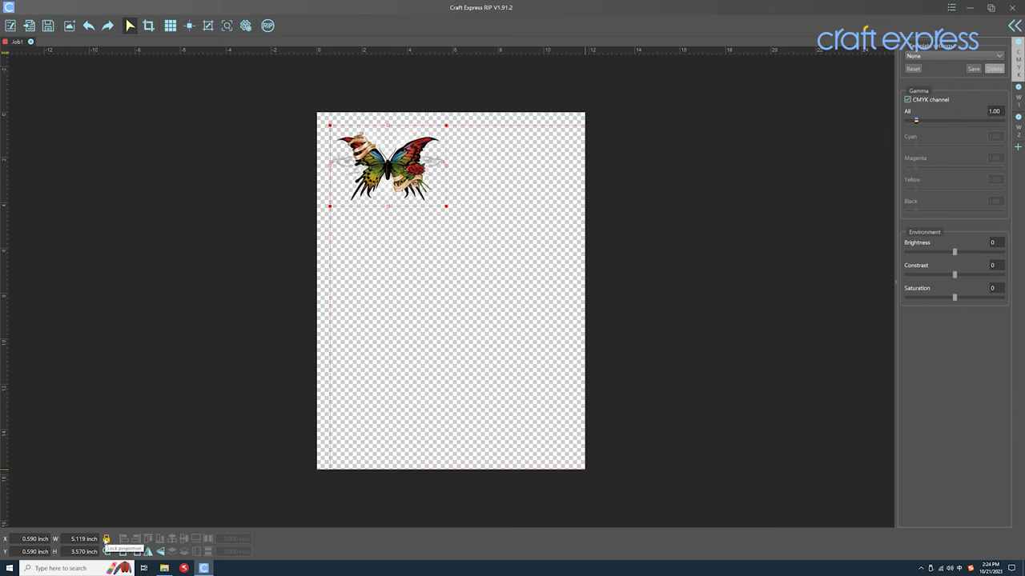
click(106, 540)
drag(446, 207, 464, 234)
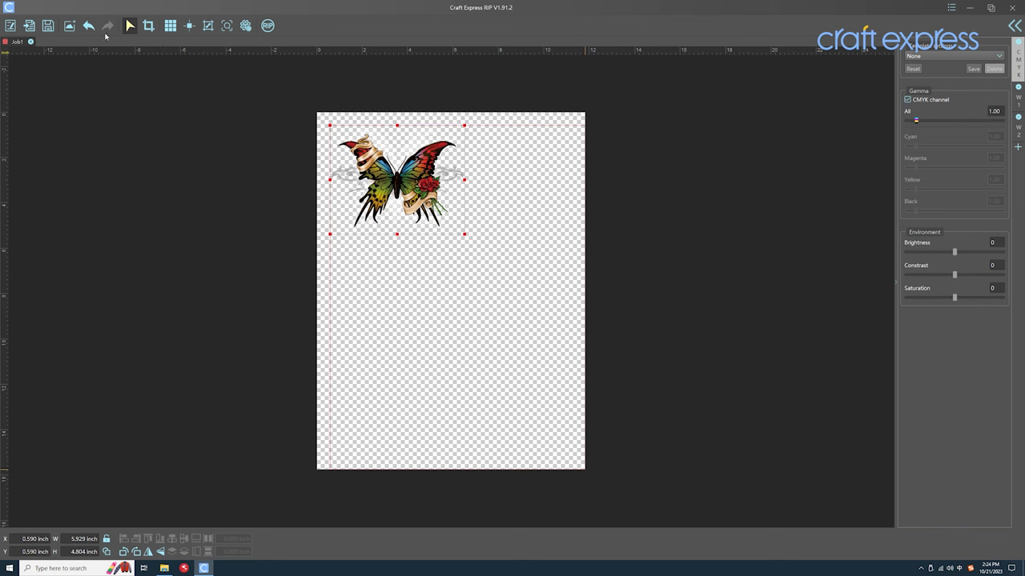
click(88, 26)
click(88, 25)
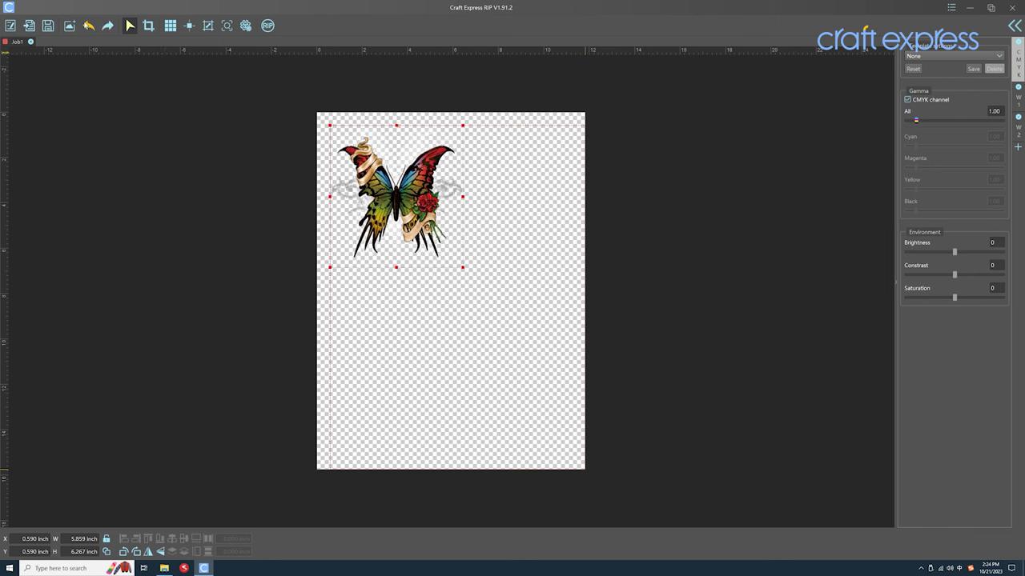
click(88, 26)
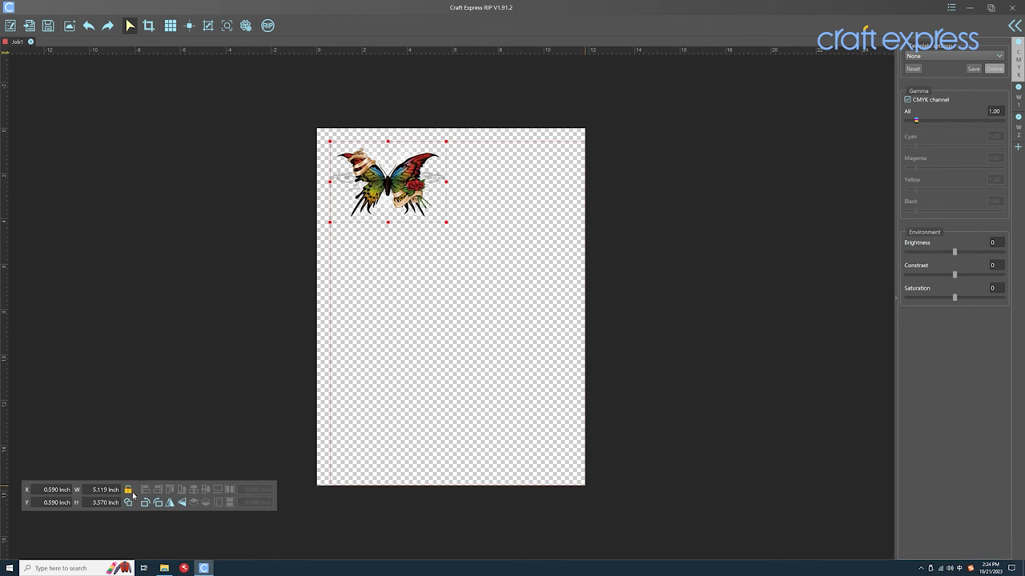
Move the size panel and enlarge the butterfly proportionally to about 6.1 inches wide
drag(135, 493, 154, 458)
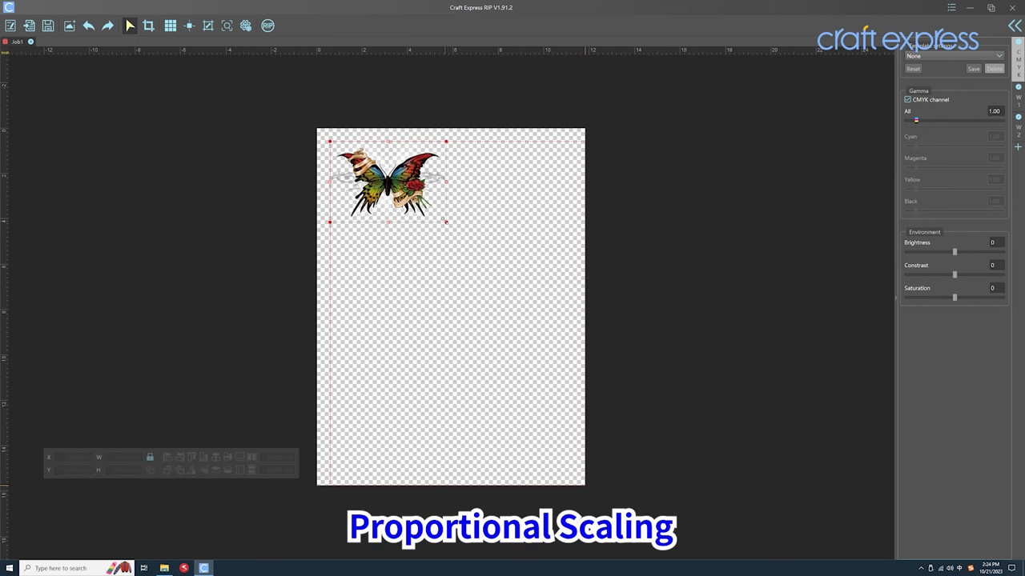
click(446, 222)
mouse_move(445, 222)
mouse_down()
mouse_move(481, 246)
mouse_move(430, 212)
mouse_up()
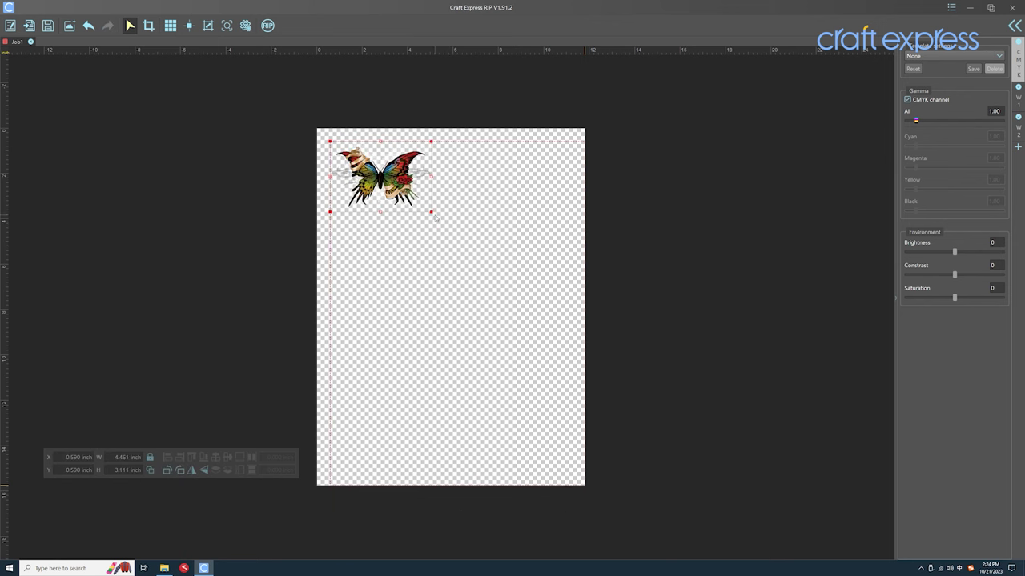
Try rotating, mirroring and flipping the butterfly, then restore its original size
click(167, 470)
click(168, 470)
click(167, 471)
click(168, 471)
click(192, 472)
click(191, 472)
click(204, 472)
click(205, 472)
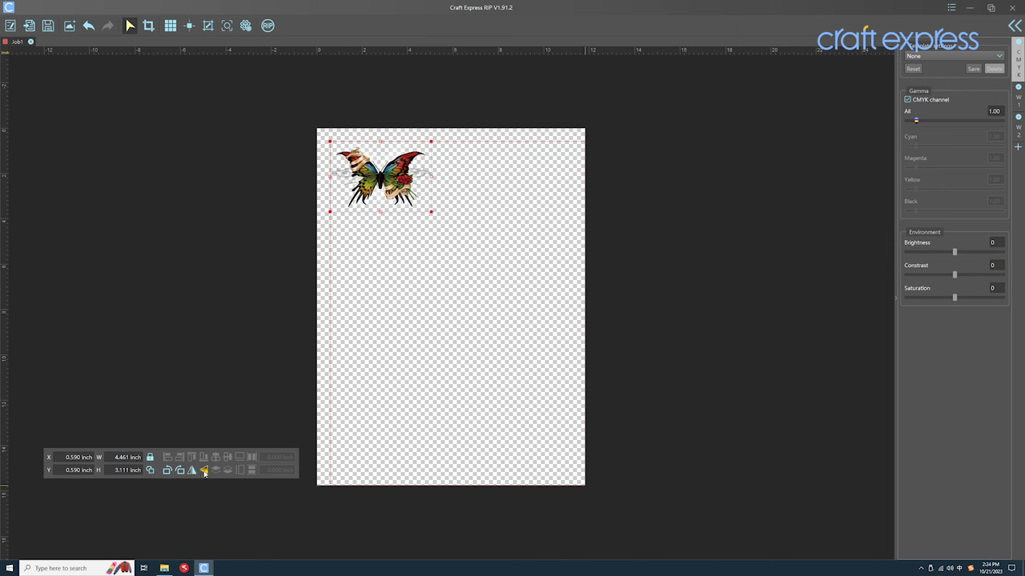
click(151, 471)
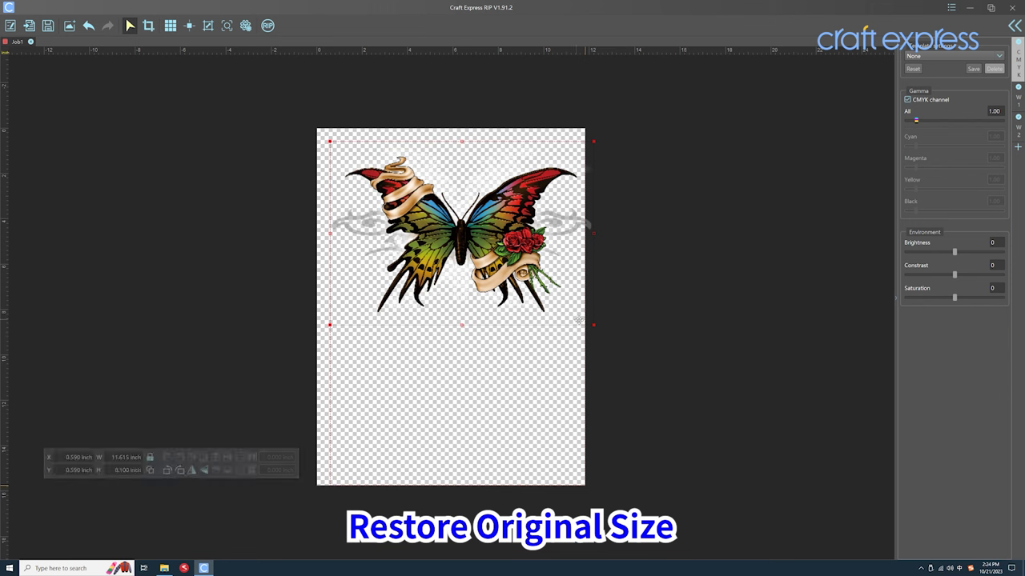
Set the butterfly's width to exactly 10 inches
drag(594, 325, 541, 289)
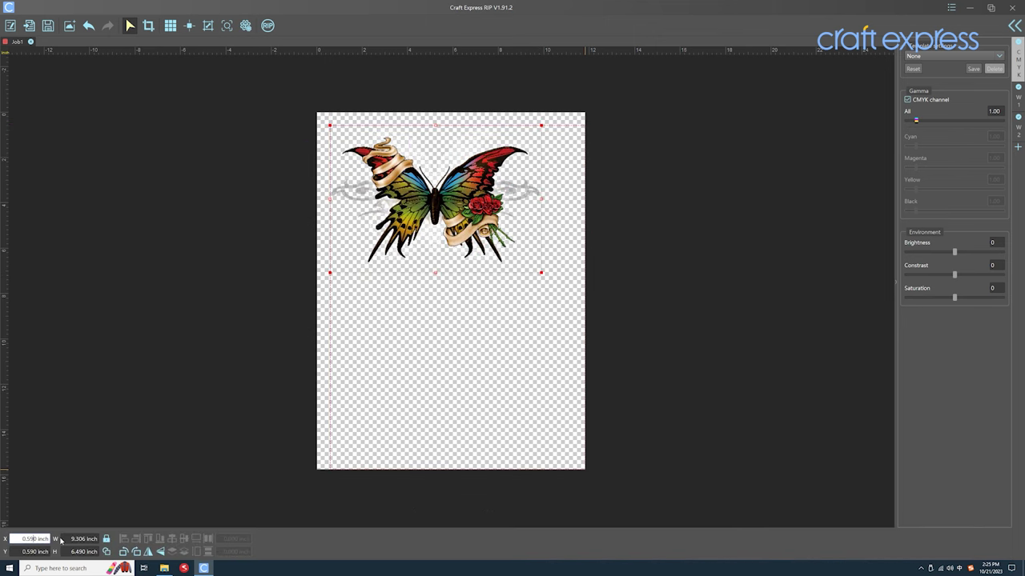
key(ctrl+a)
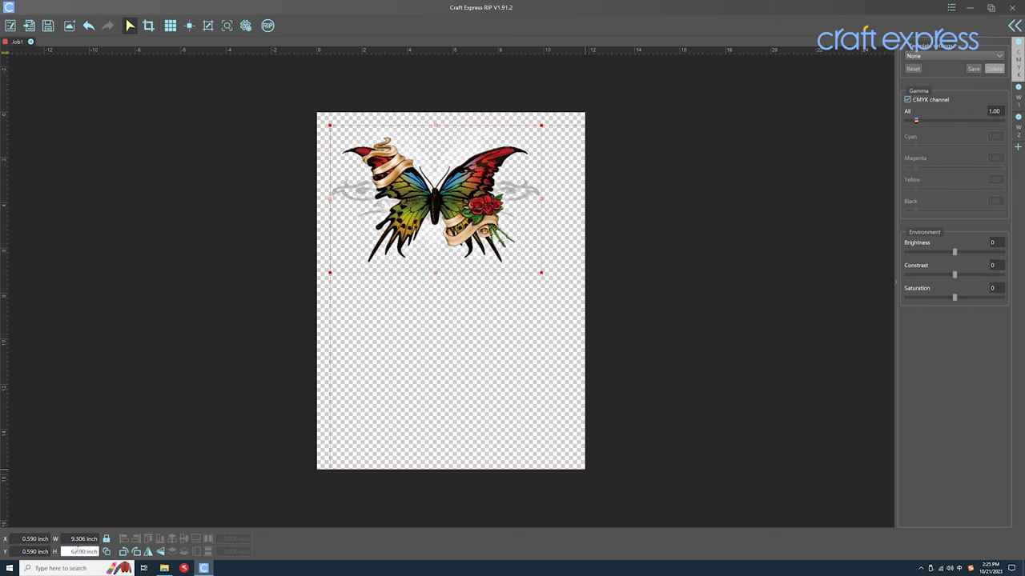
click(80, 535)
key(ctrl+a)
text(10)
key(Return)
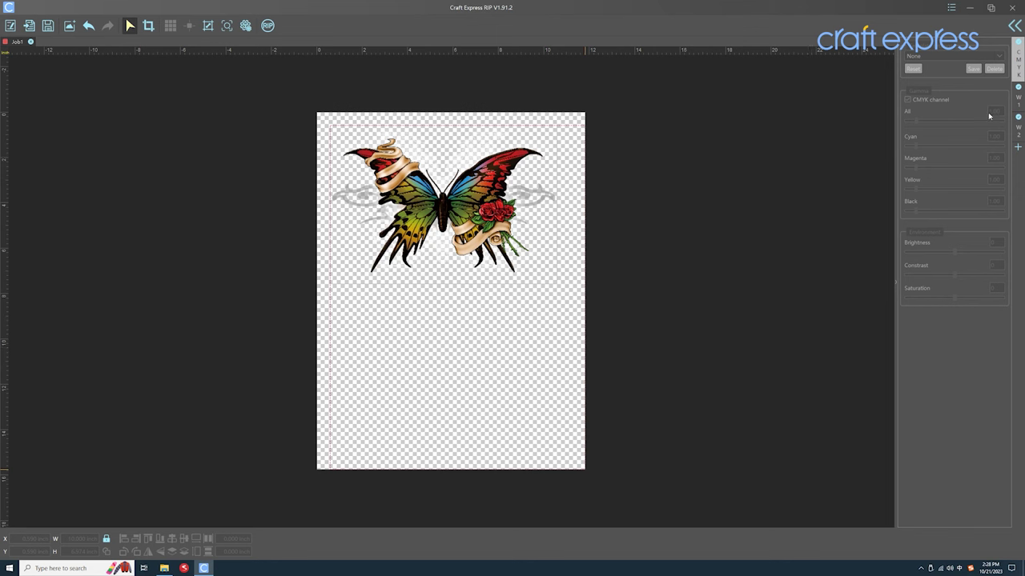
Set the W channel to 100% white under colored pixels, with a 5 top/left choke and white ink features enabled
click(1018, 97)
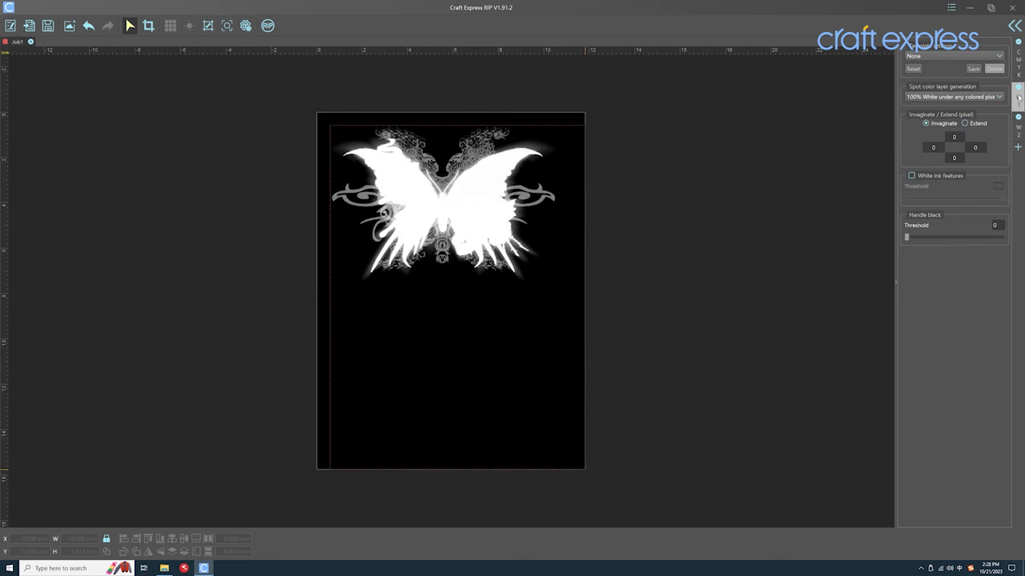
click(971, 97)
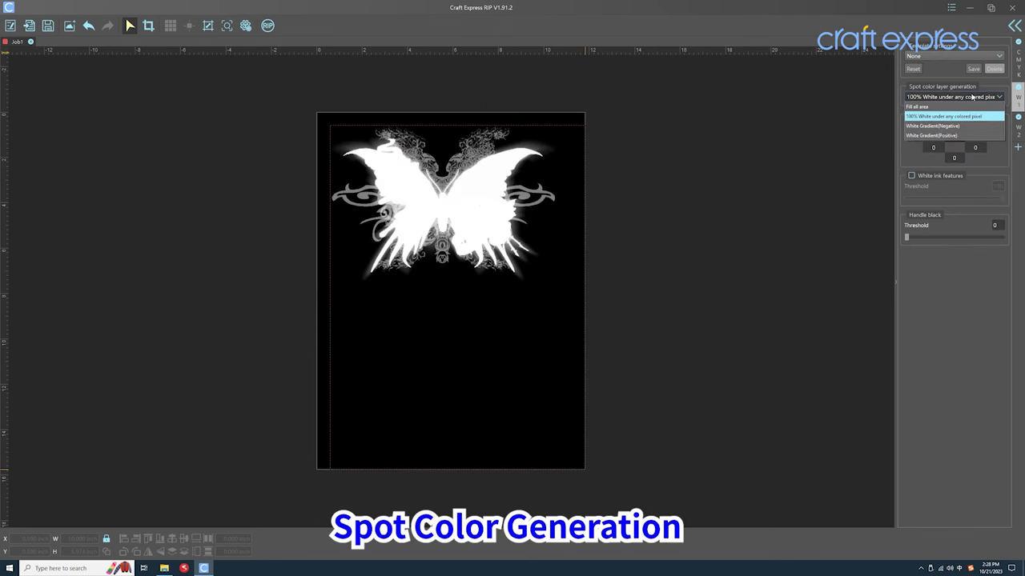
click(974, 117)
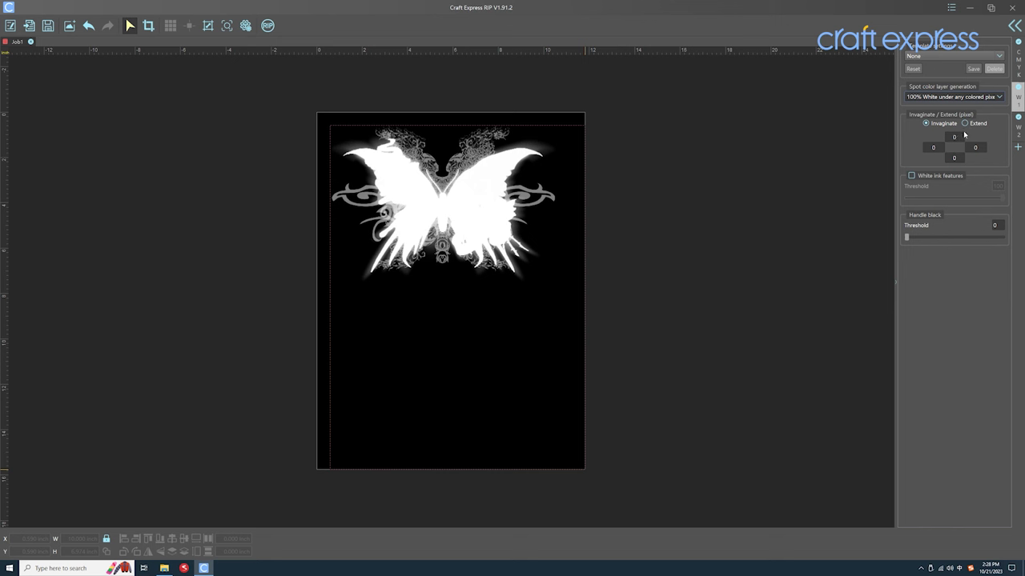
click(960, 136)
key(Tab)
text(5)
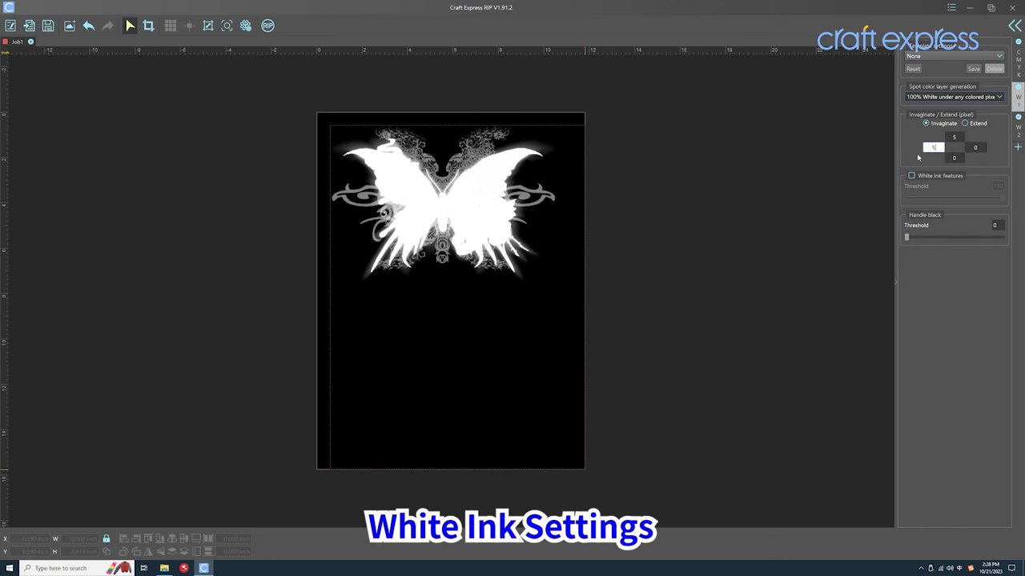
click(912, 175)
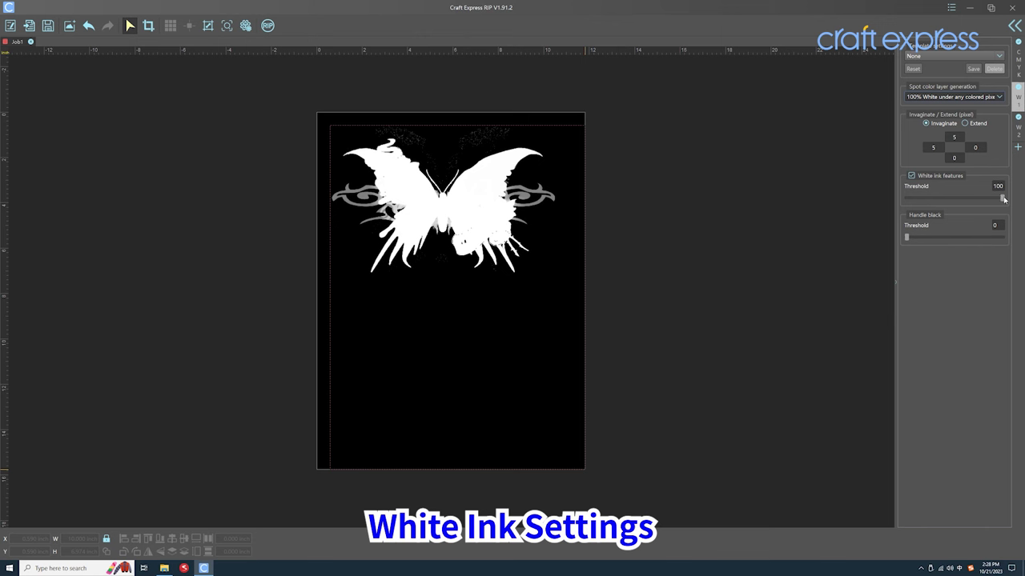
mouse_move(1004, 199)
mouse_down()
mouse_move(942, 205)
mouse_move(1023, 206)
mouse_up()
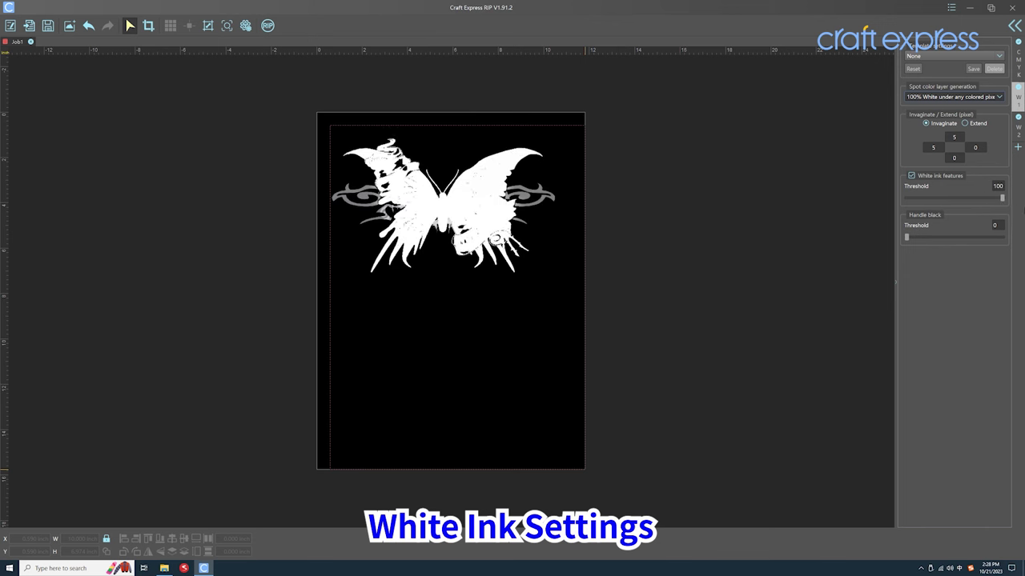
mouse_move(907, 238)
mouse_down()
mouse_move(979, 232)
mouse_move(871, 244)
mouse_move(997, 240)
mouse_move(897, 240)
mouse_up()
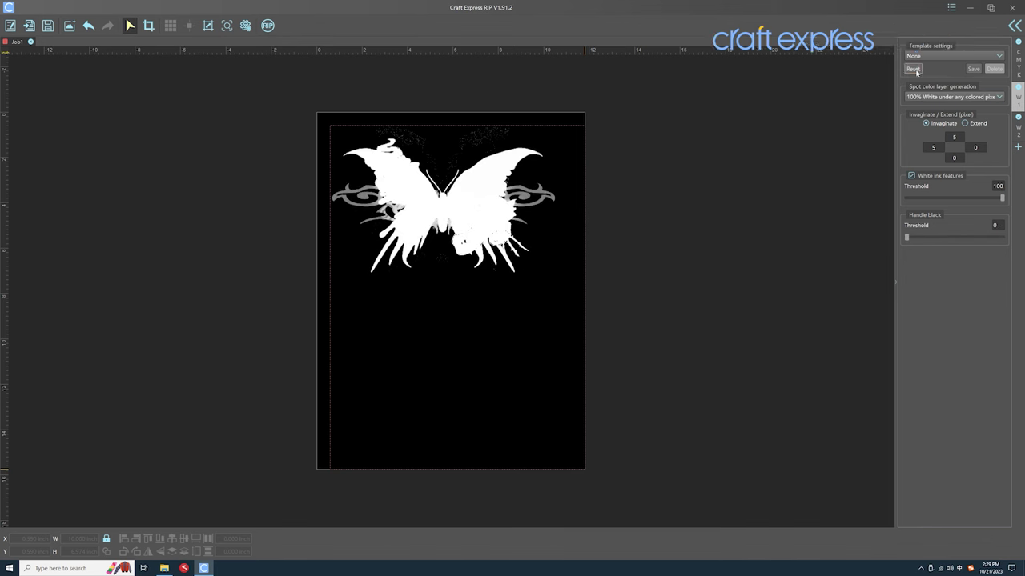
Save these white-ink settings as a template named '1'
click(973, 68)
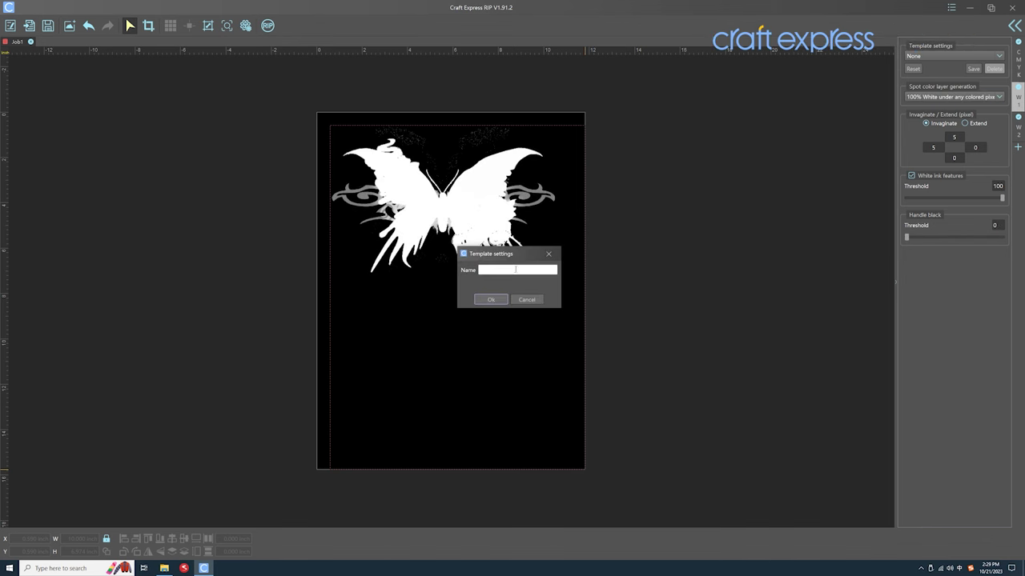
text(1)
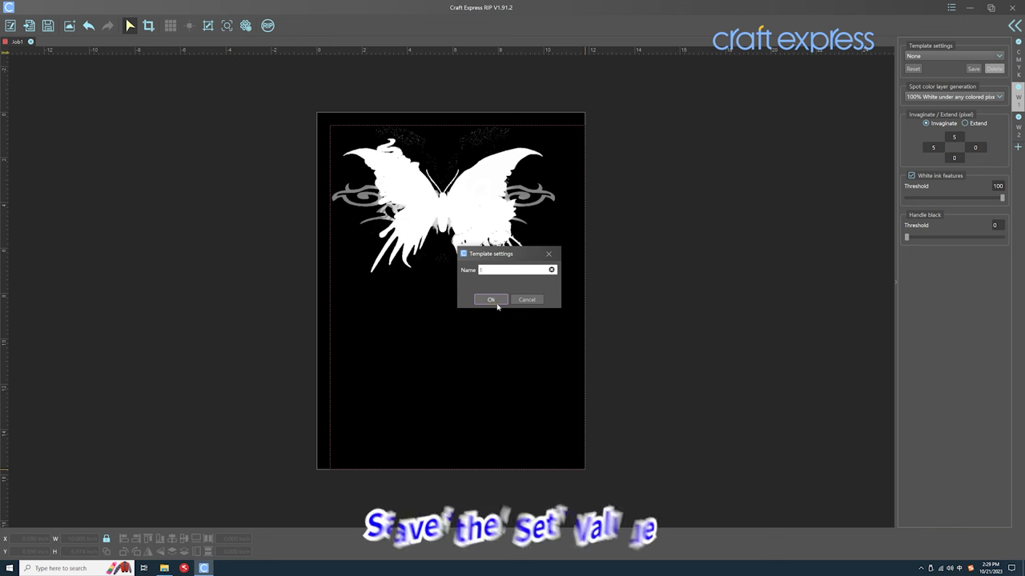
click(490, 300)
click(964, 56)
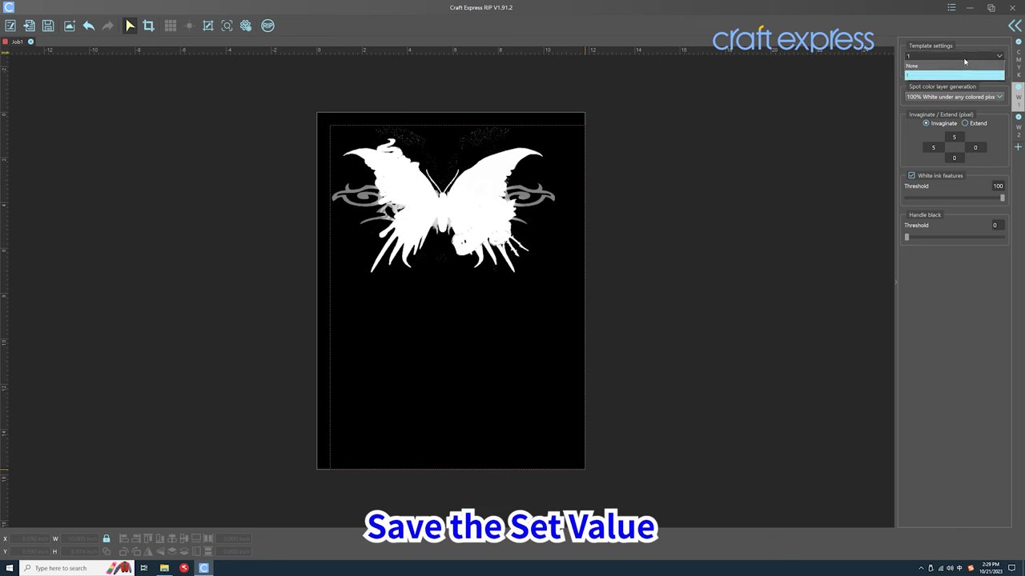
click(965, 58)
click(965, 57)
click(964, 58)
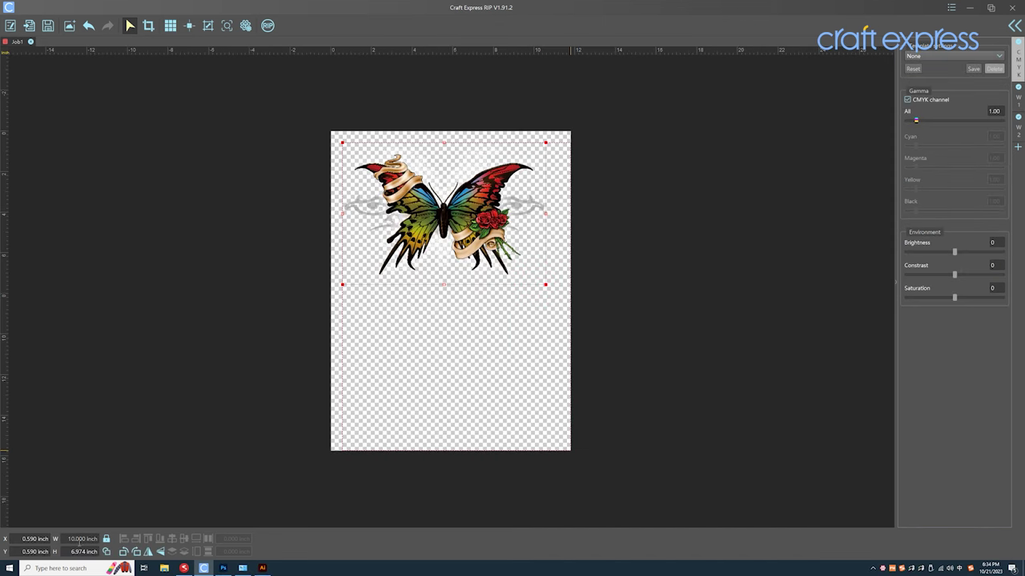
Set the butterfly's width to 5 inches
key(ctrl+a)
text(5)
key(Return)
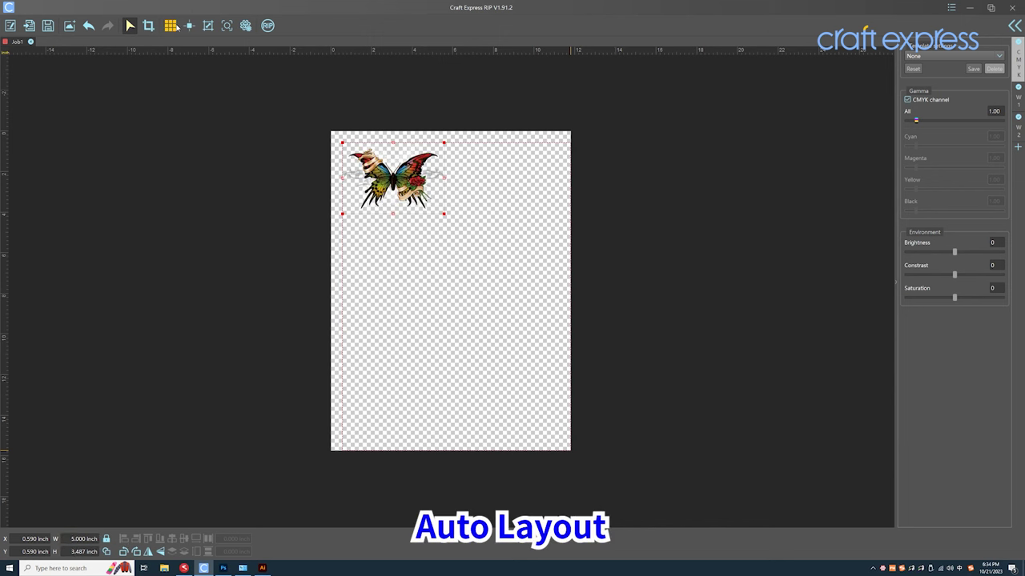
Try an Auto Layout of 3 rows by 2 columns, then undo it
click(170, 26)
click(464, 248)
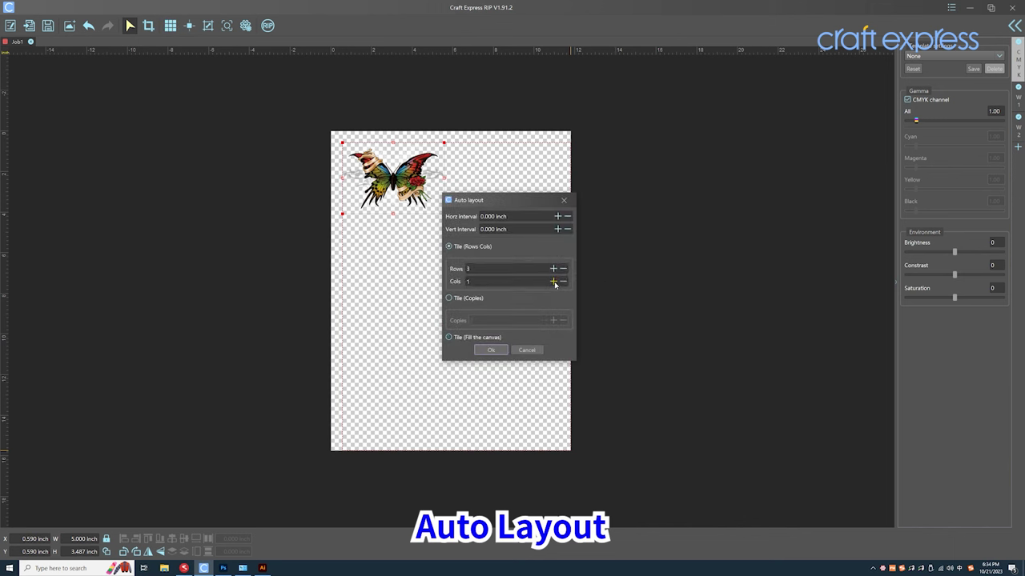
click(553, 282)
click(504, 351)
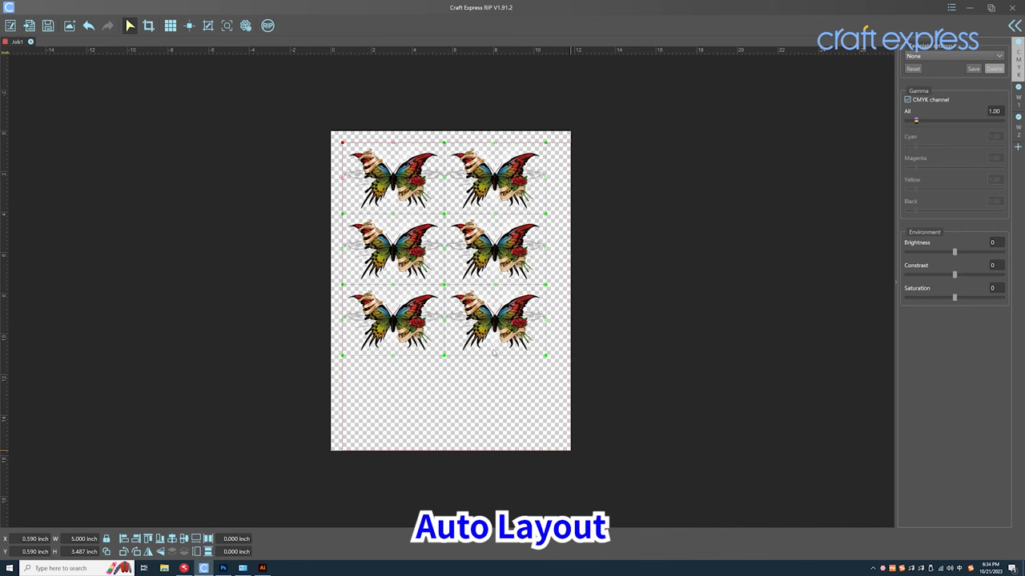
drag(411, 196, 411, 205)
click(87, 26)
Try Auto Layout with 4 copies and then 3 copies, undoing each
click(170, 25)
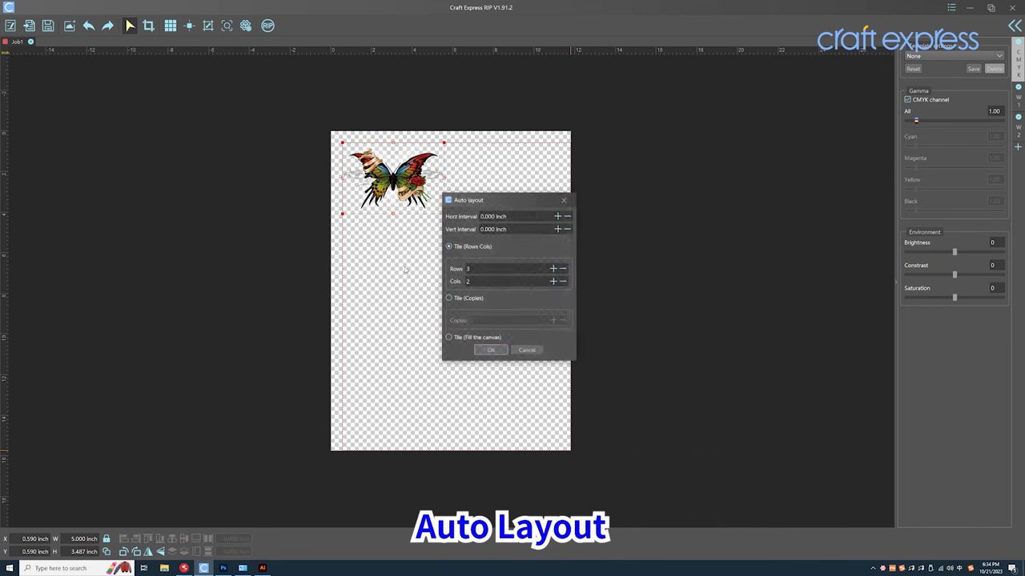
click(450, 299)
click(553, 321)
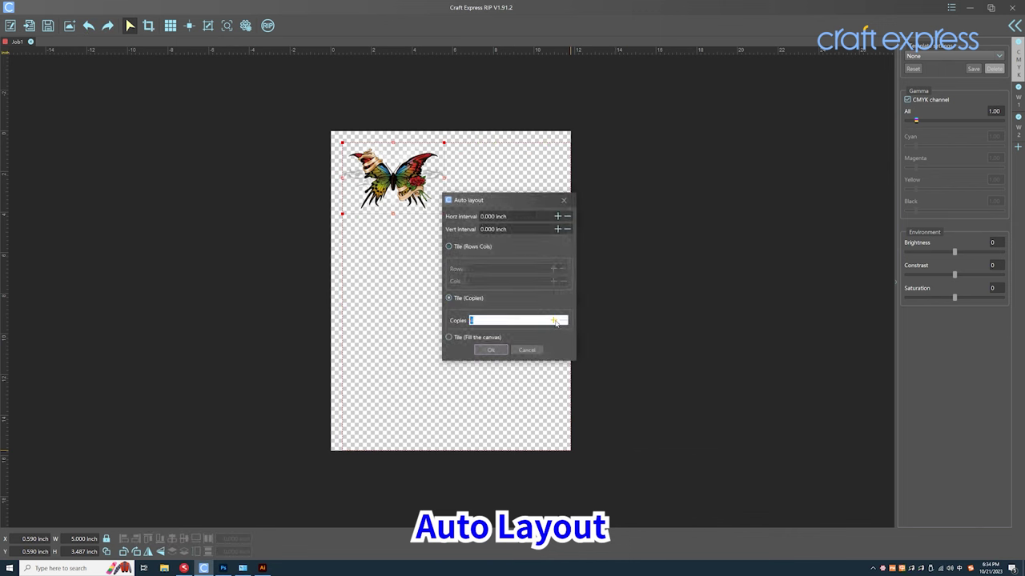
click(487, 351)
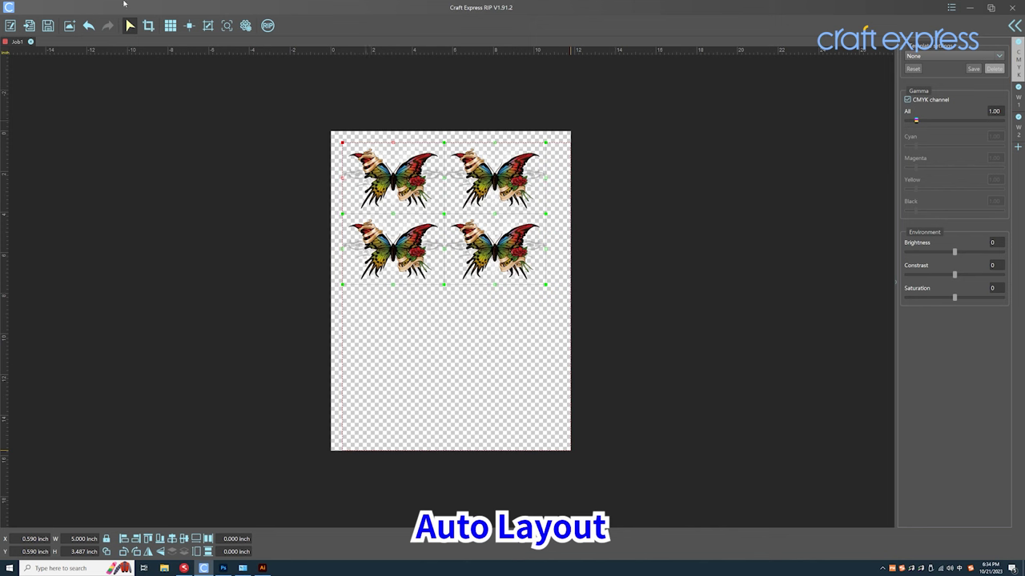
click(89, 25)
click(169, 26)
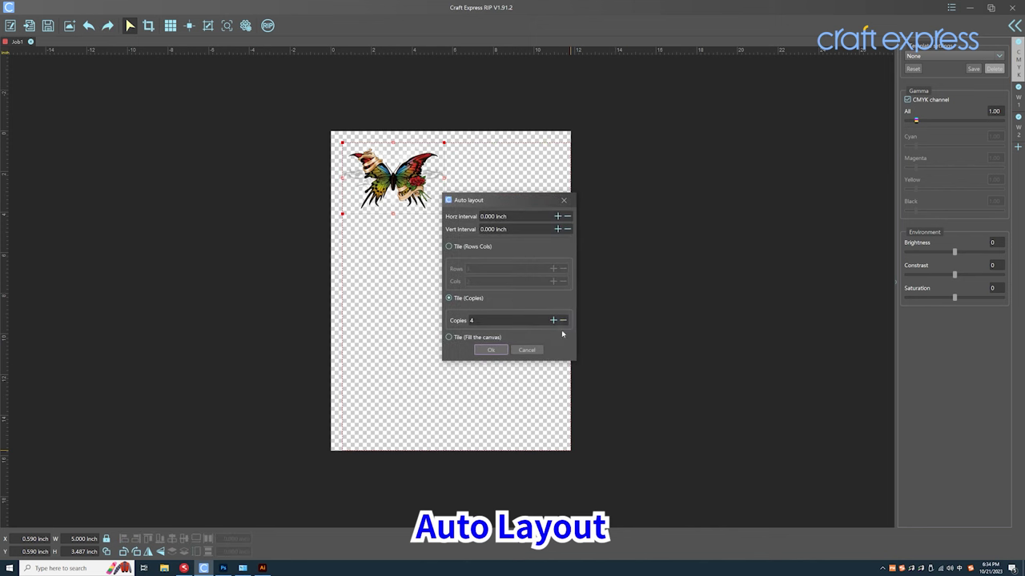
click(491, 349)
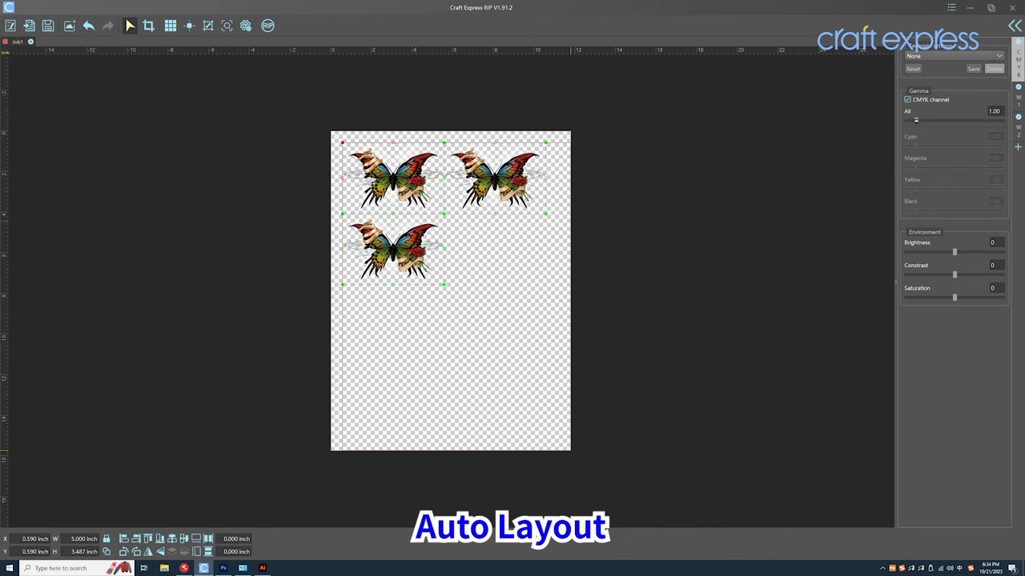
click(89, 26)
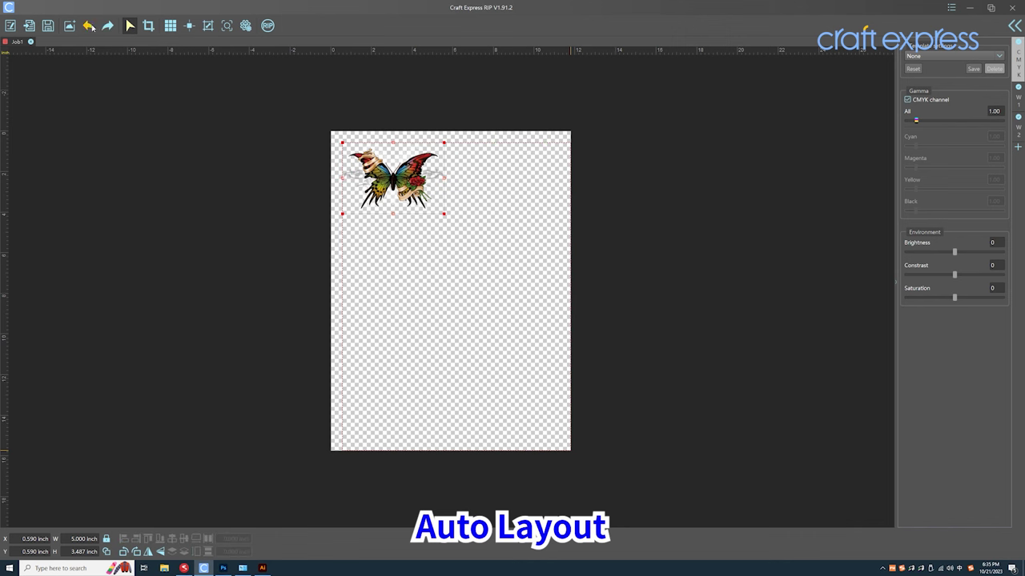
Try the Auto Layout option that fills the canvas with butterfly copies
click(170, 25)
click(449, 337)
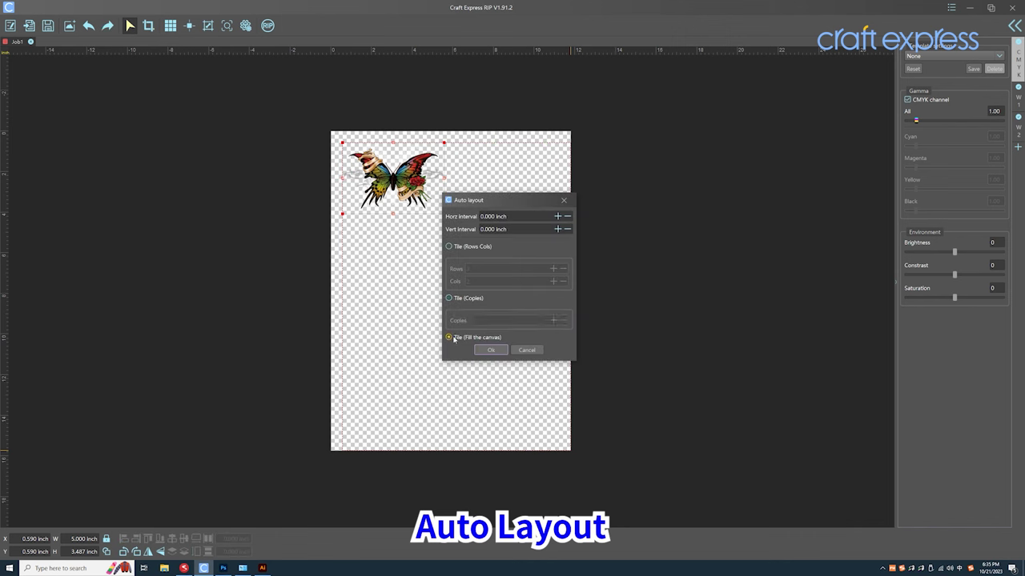
click(491, 350)
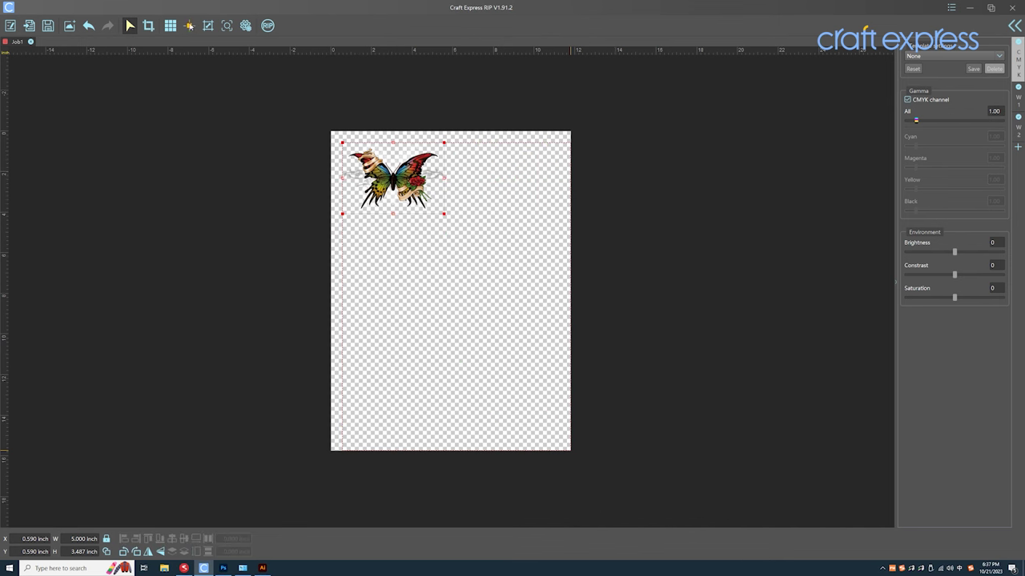
Place the butterfly at the top-left margin, resize it to 6 inches wide, and open the RIP print preview
click(207, 26)
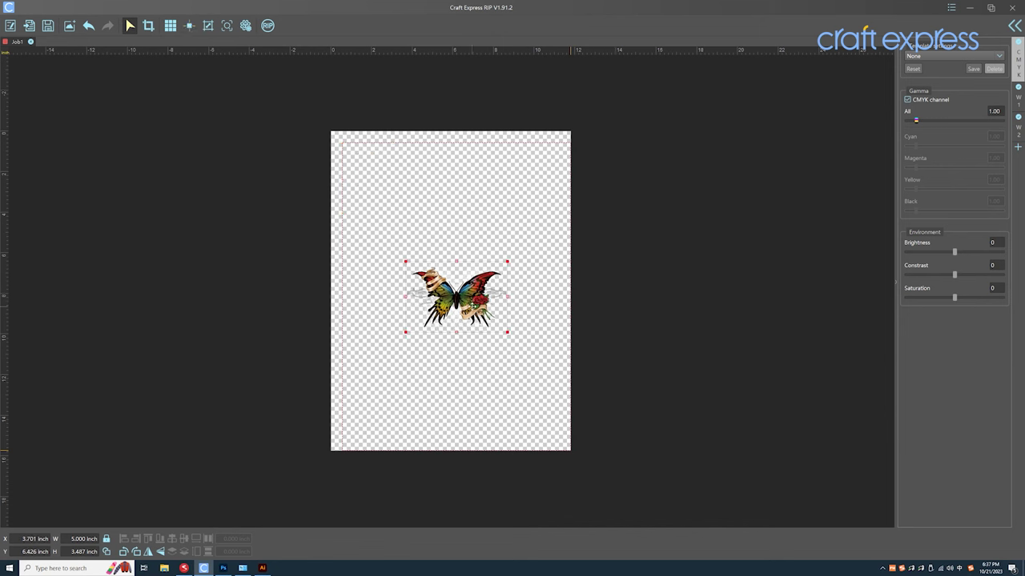
key(ctrl+z)
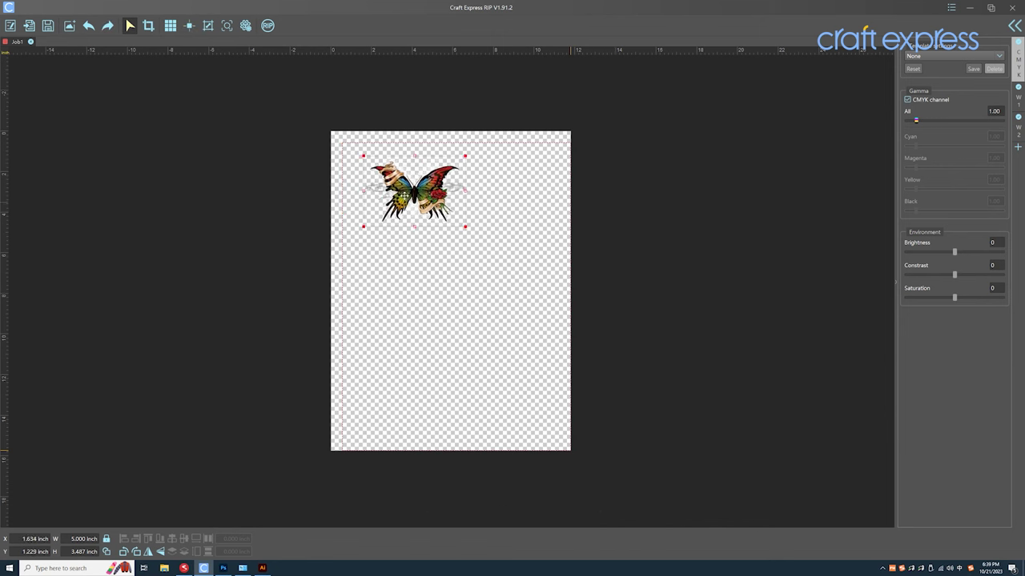
drag(405, 194, 383, 181)
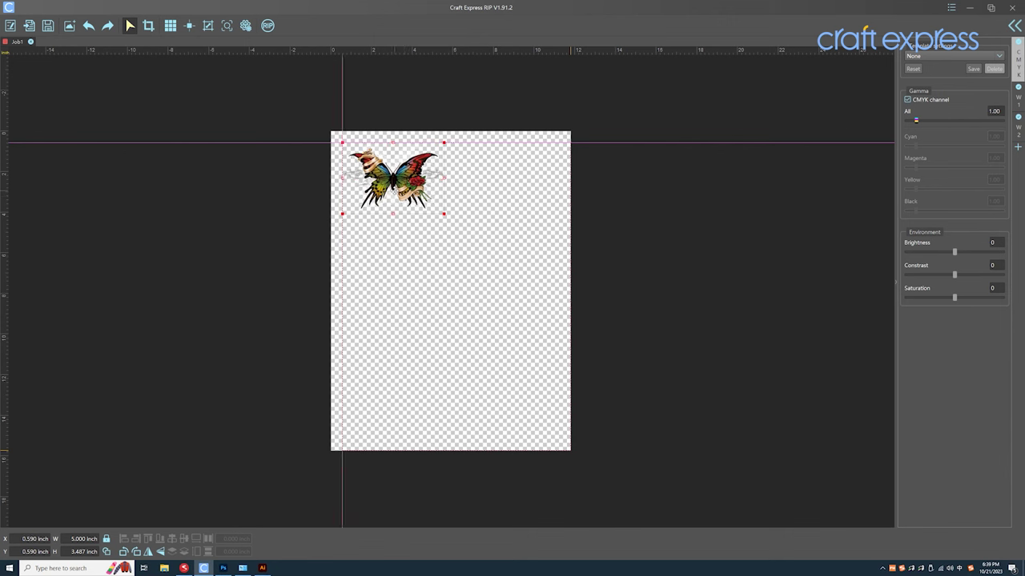
click(79, 538)
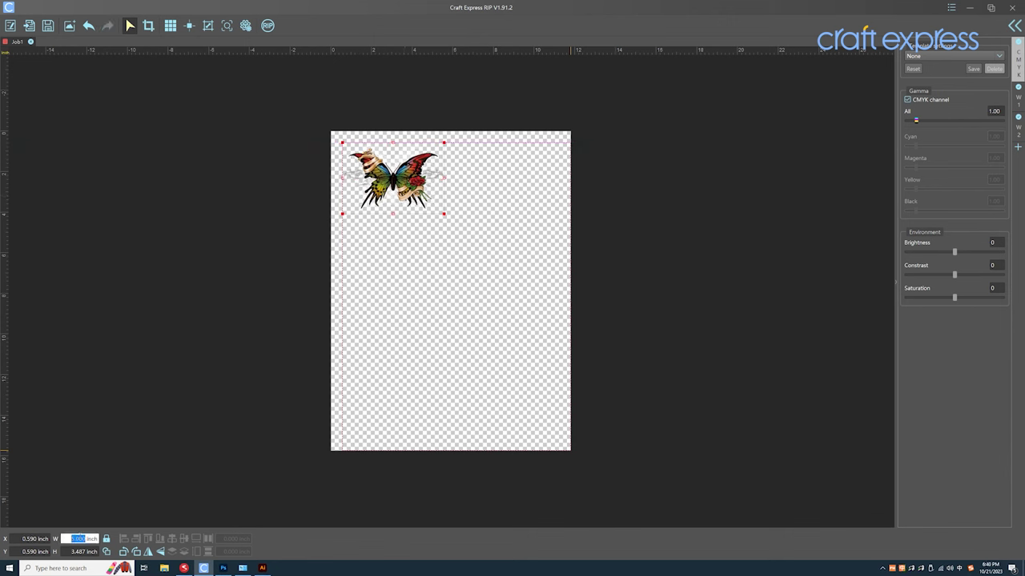
text(6)
key(Return)
click(429, 284)
click(406, 169)
click(265, 28)
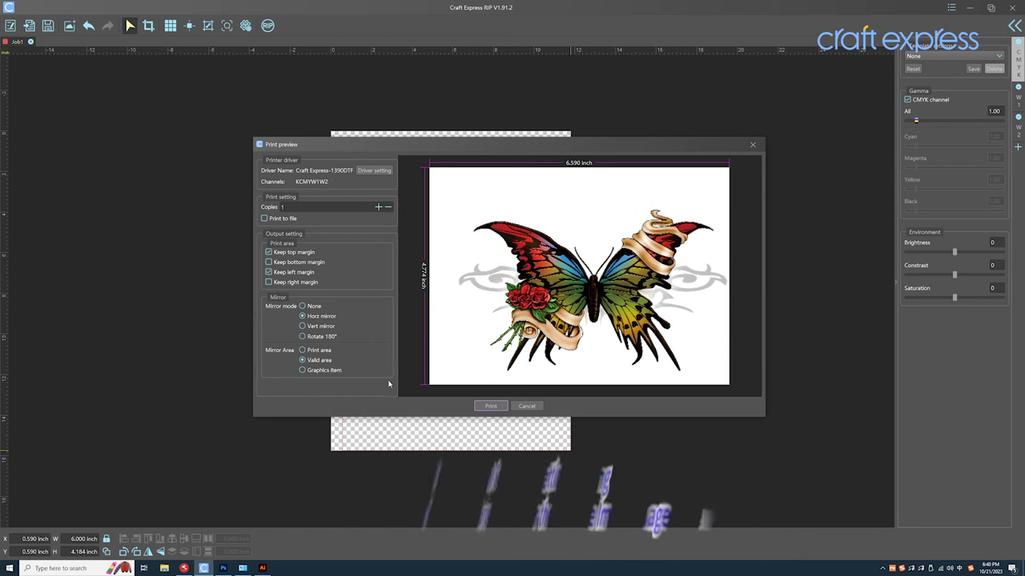
Send the butterfly job from Print preview to the RIP queue for printing
click(491, 406)
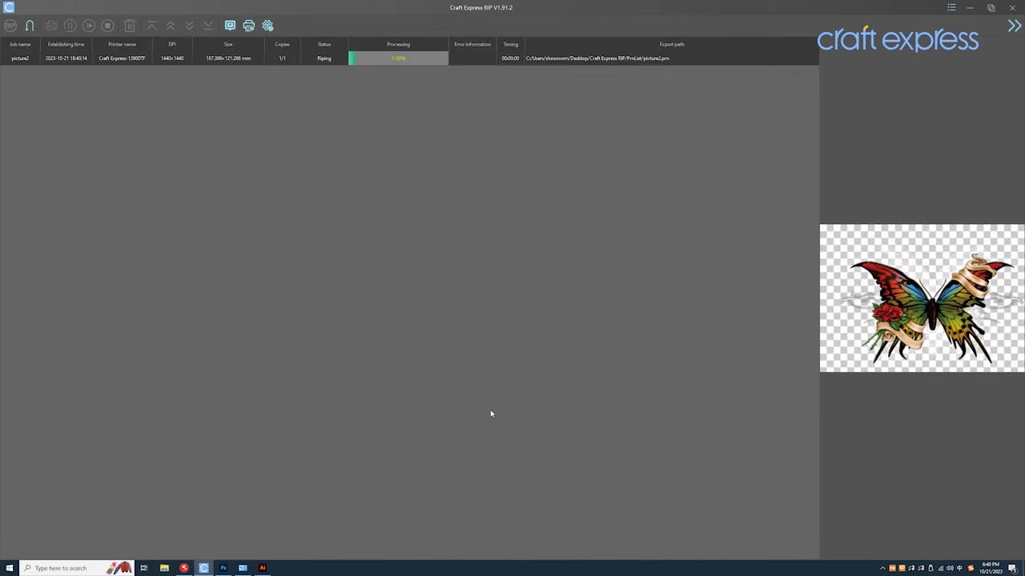